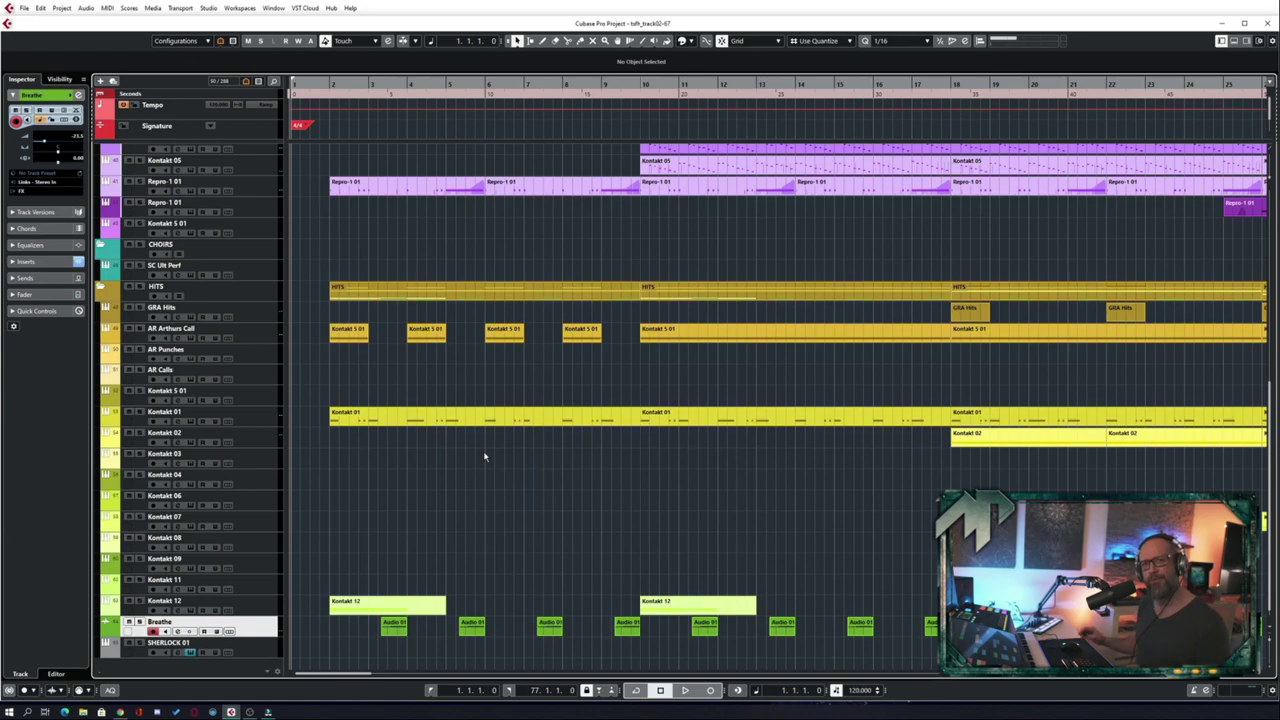
- Enlarge and solo the Breathe track, and play its first audio clip from bar 3
{"action": "key", "text": "shift+h"}
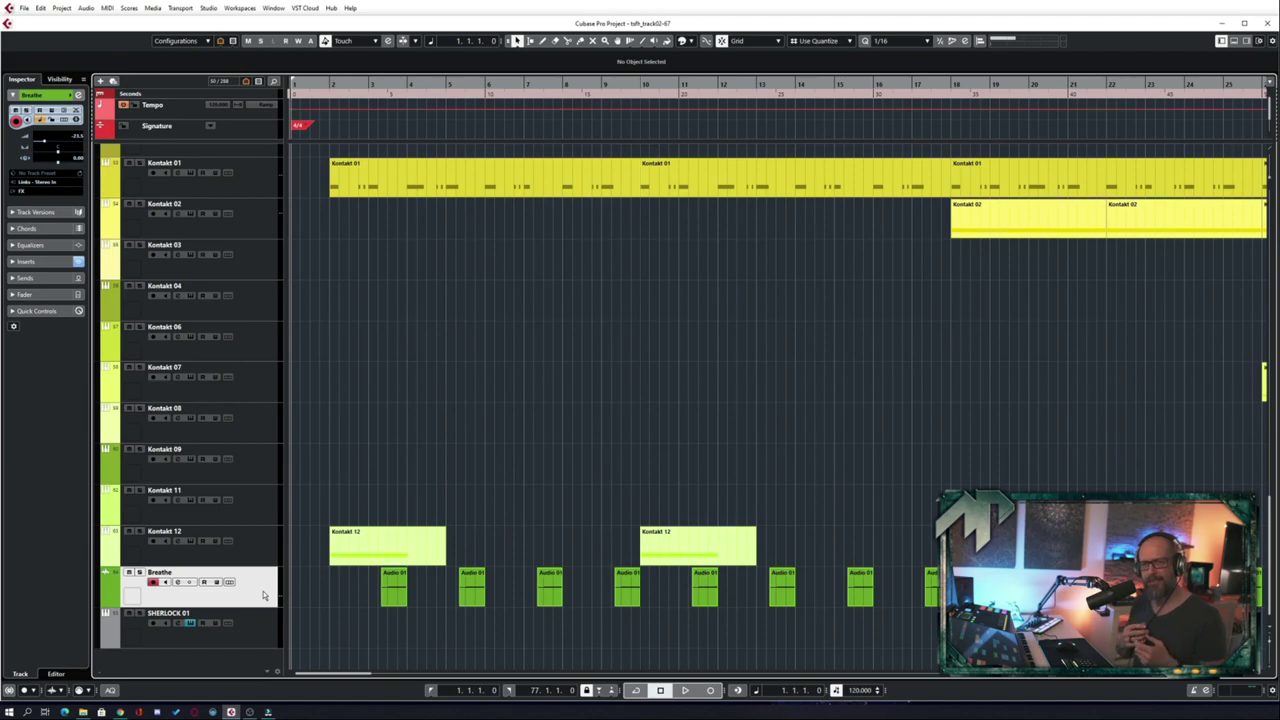
{"action": "scroll", "coordinate": [263, 595], "scroll_direction": "up", "scroll_amount": 2}
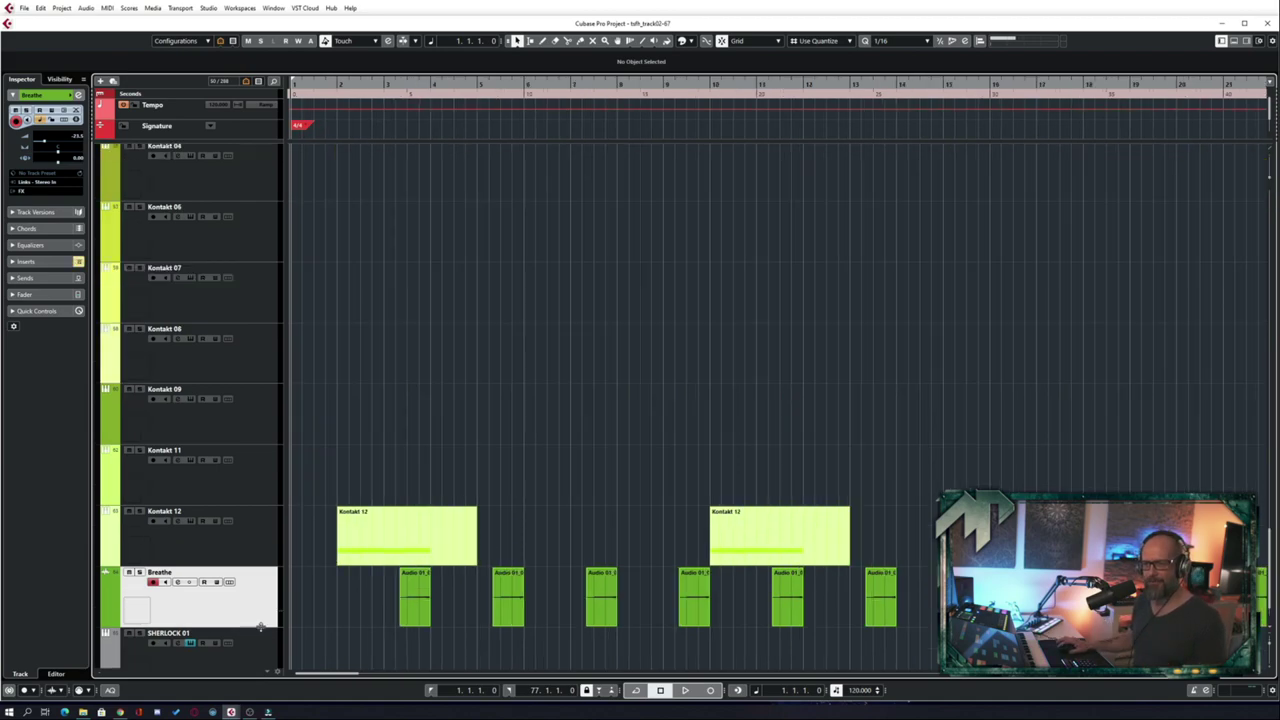
{"action": "left_click_drag", "start_coordinate": [262, 625], "coordinate": [260, 665]}
{"action": "scroll", "coordinate": [563, 394], "scroll_direction": "up", "scroll_amount": 2}
{"action": "scroll", "coordinate": [631, 403], "scroll_direction": "down", "scroll_amount": 1}
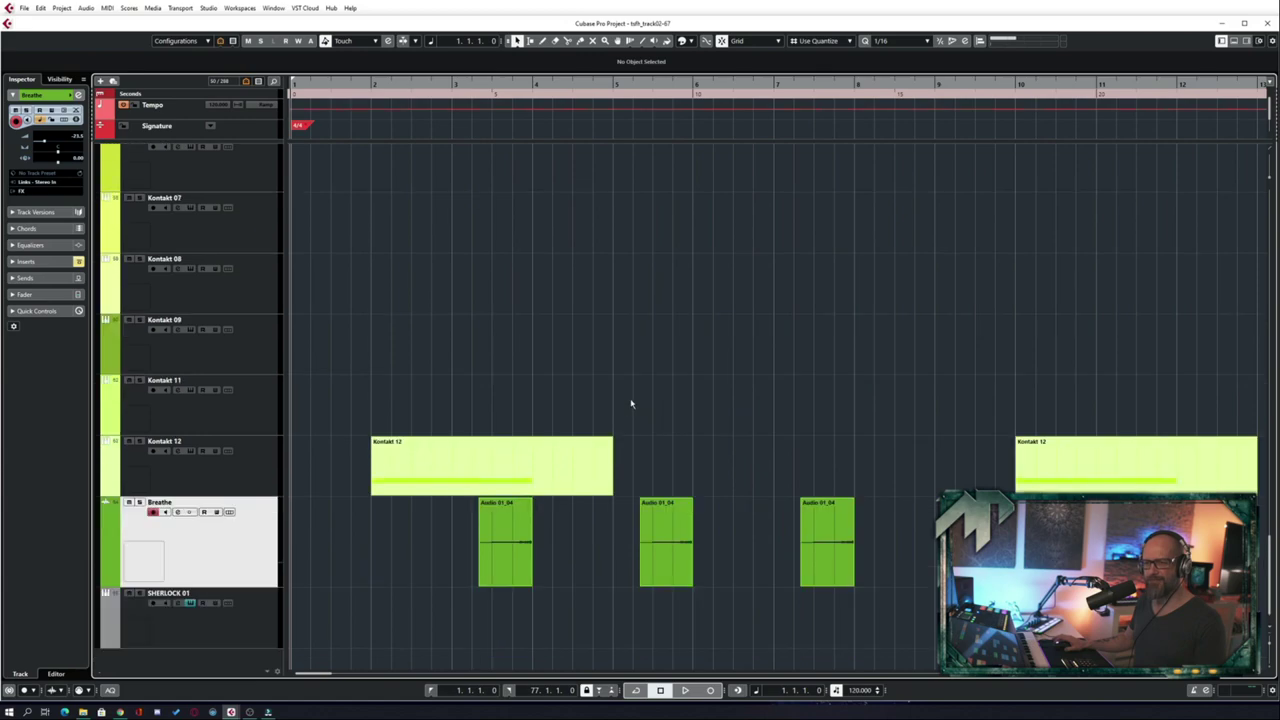
{"action": "left_click", "coordinate": [140, 502]}
{"action": "double_click", "coordinate": [453, 85]}
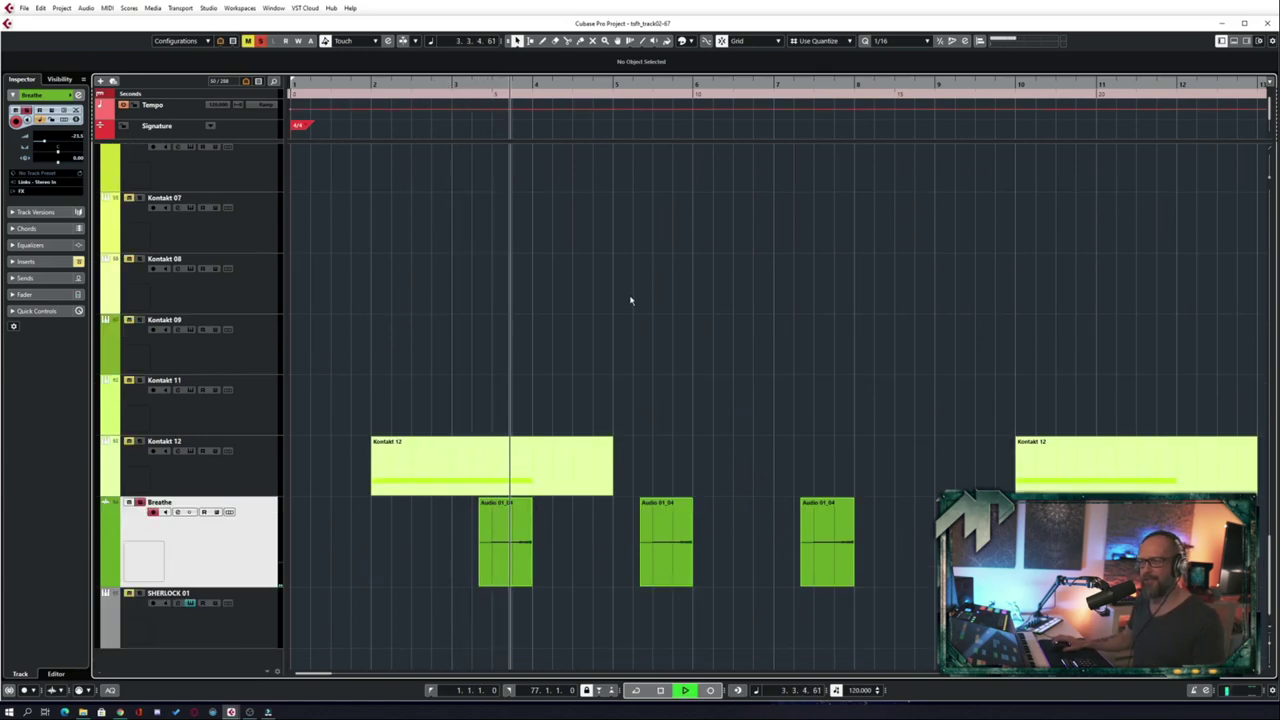
{"action": "key", "text": "space"}
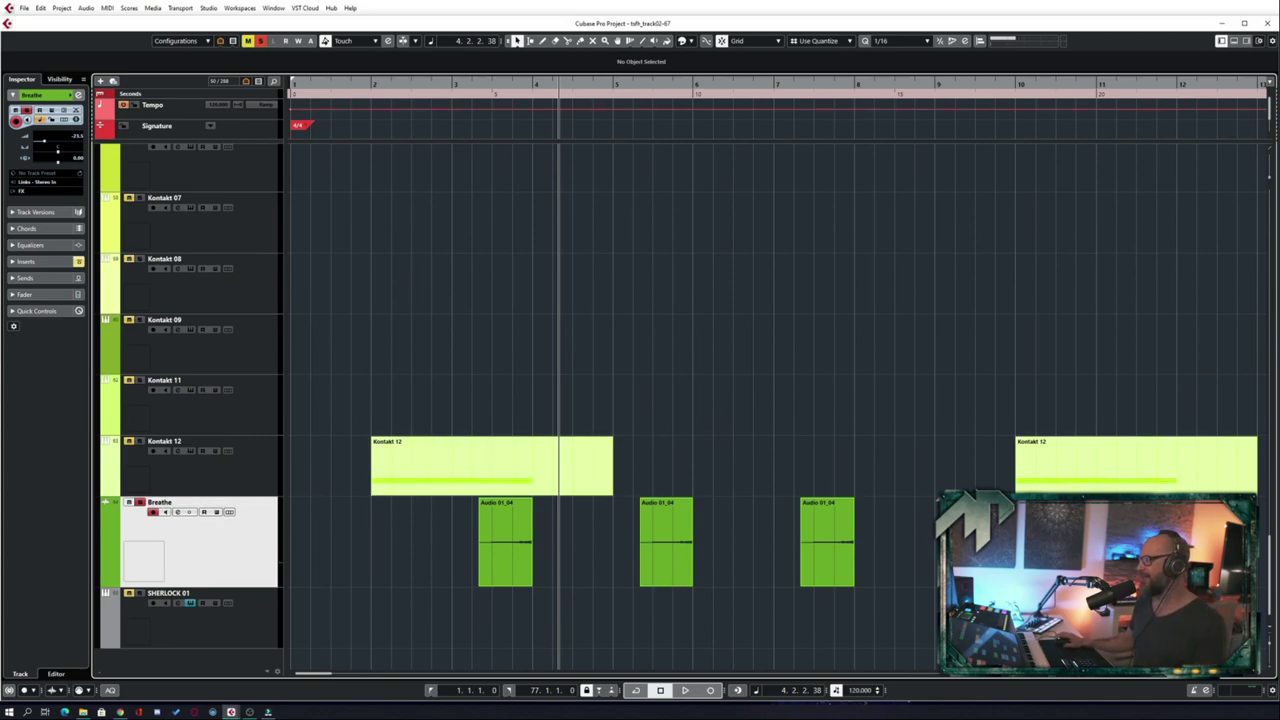
- Play the Breathe track's first clip again with its Decapitator insert in view, and close the plug-in window
{"action": "left_click_drag", "start_coordinate": [1215, 209], "coordinate": [410, 155]}
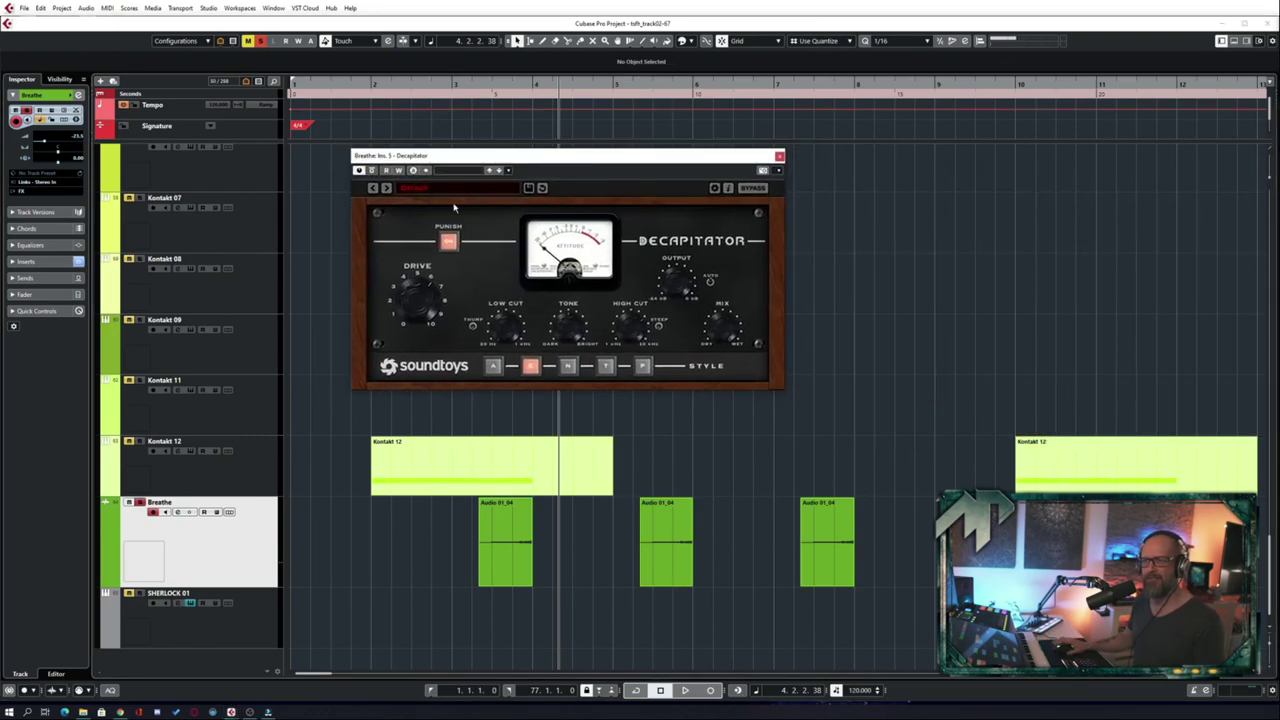
{"action": "left_click_drag", "start_coordinate": [568, 161], "coordinate": [508, 166]}
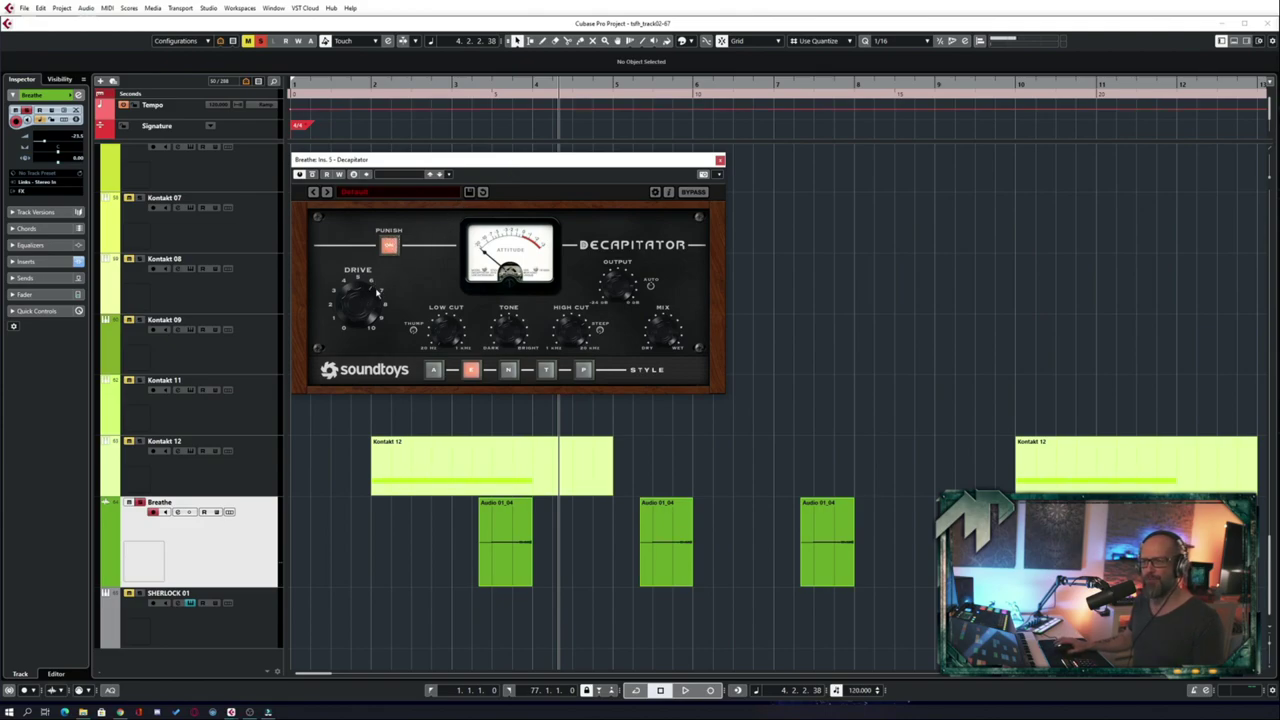
{"action": "key", "text": "KP_Subtract"}
{"action": "key", "text": "space"}
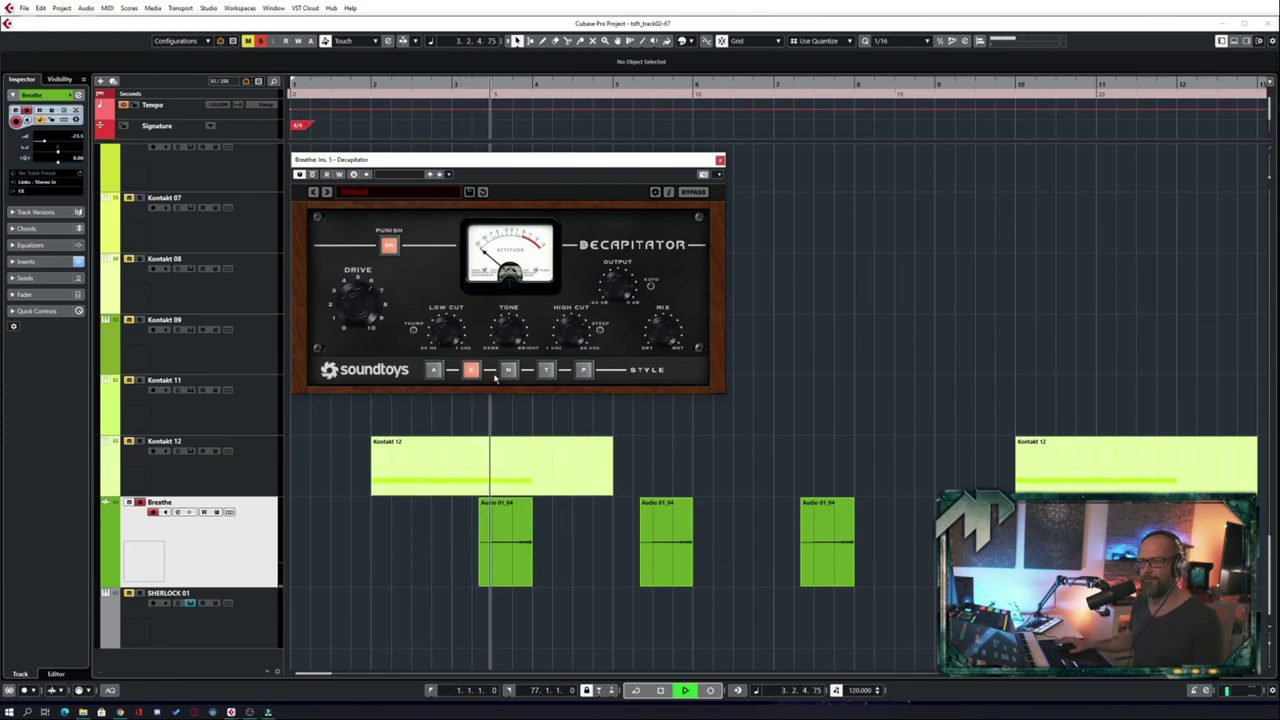
{"action": "key", "text": "space"}
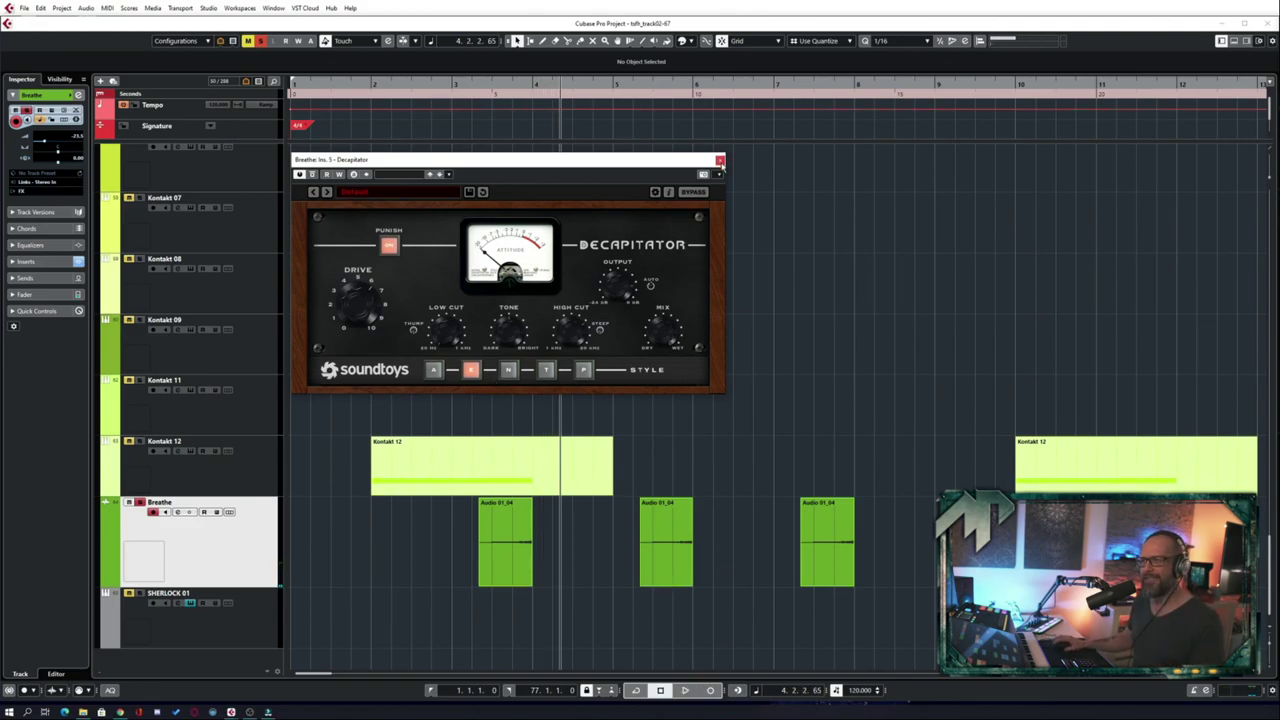
{"action": "left_click", "coordinate": [719, 160]}
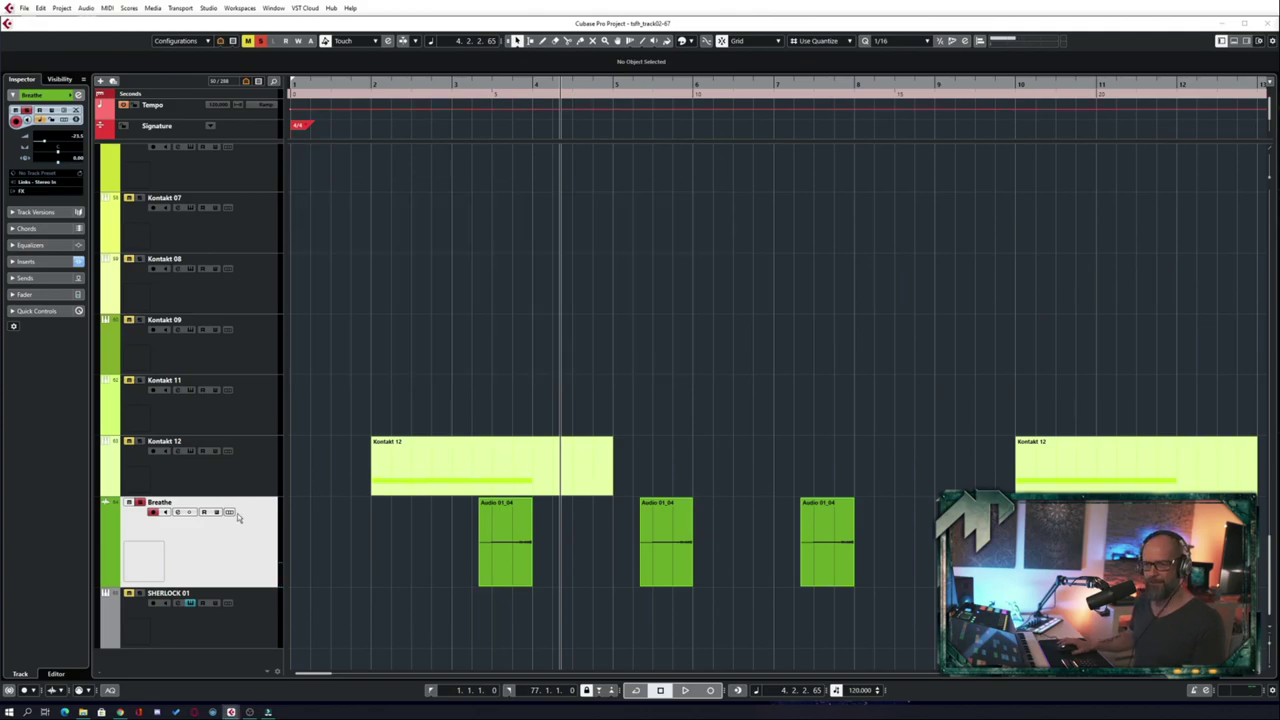
- Switch the solo to the Kontakt 12 track, view its Soft Braams instrument in Kontakt, and close the instrument window
{"action": "left_click", "coordinate": [148, 481]}
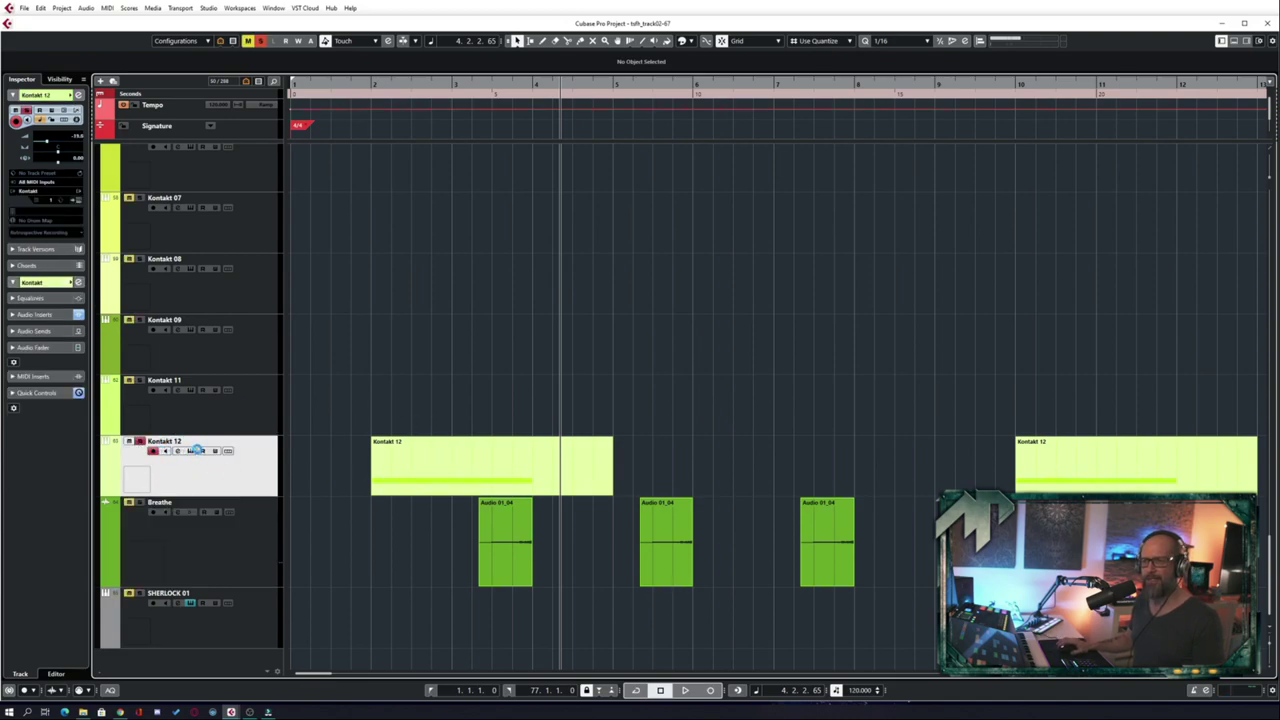
{"action": "left_click", "coordinate": [191, 451]}
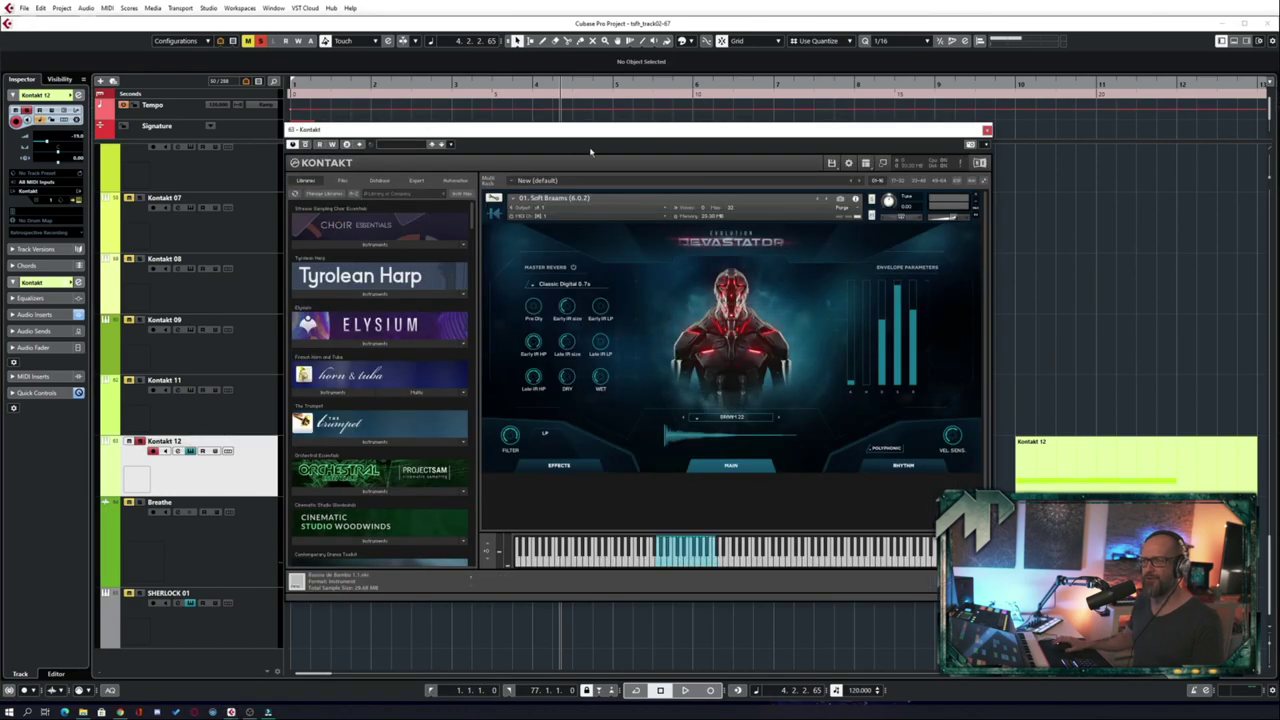
{"action": "left_click_drag", "start_coordinate": [592, 132], "coordinate": [556, 142]}
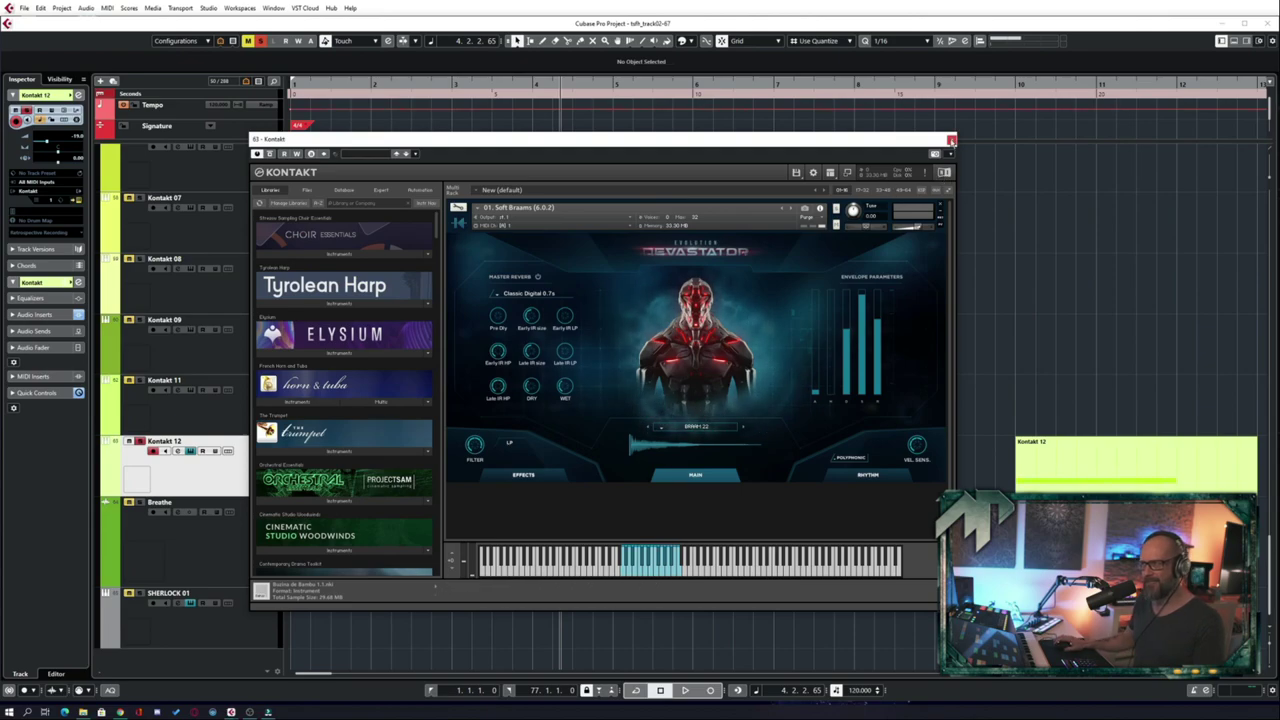
{"action": "left_click", "coordinate": [951, 140]}
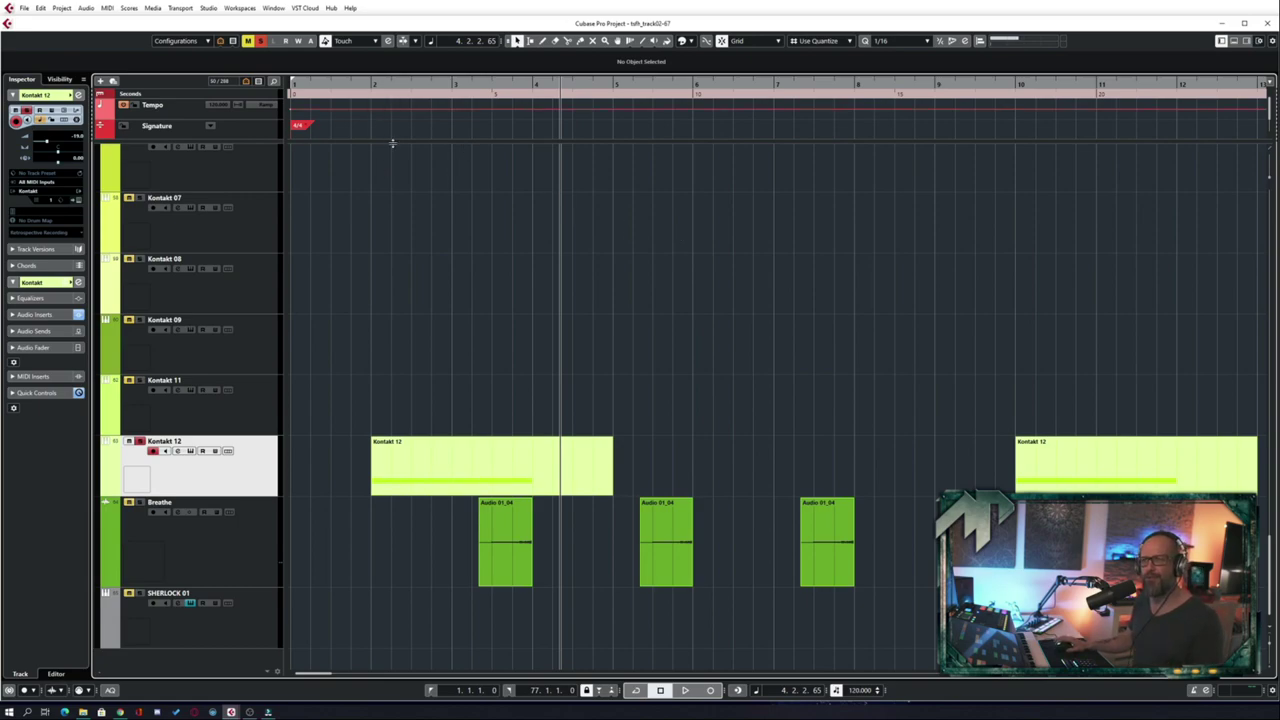
- Play the soloed Kontakt 12 track's first clip from beat 4 of bar 1, stopping shortly after bar 4
{"action": "left_click", "coordinate": [351, 95]}
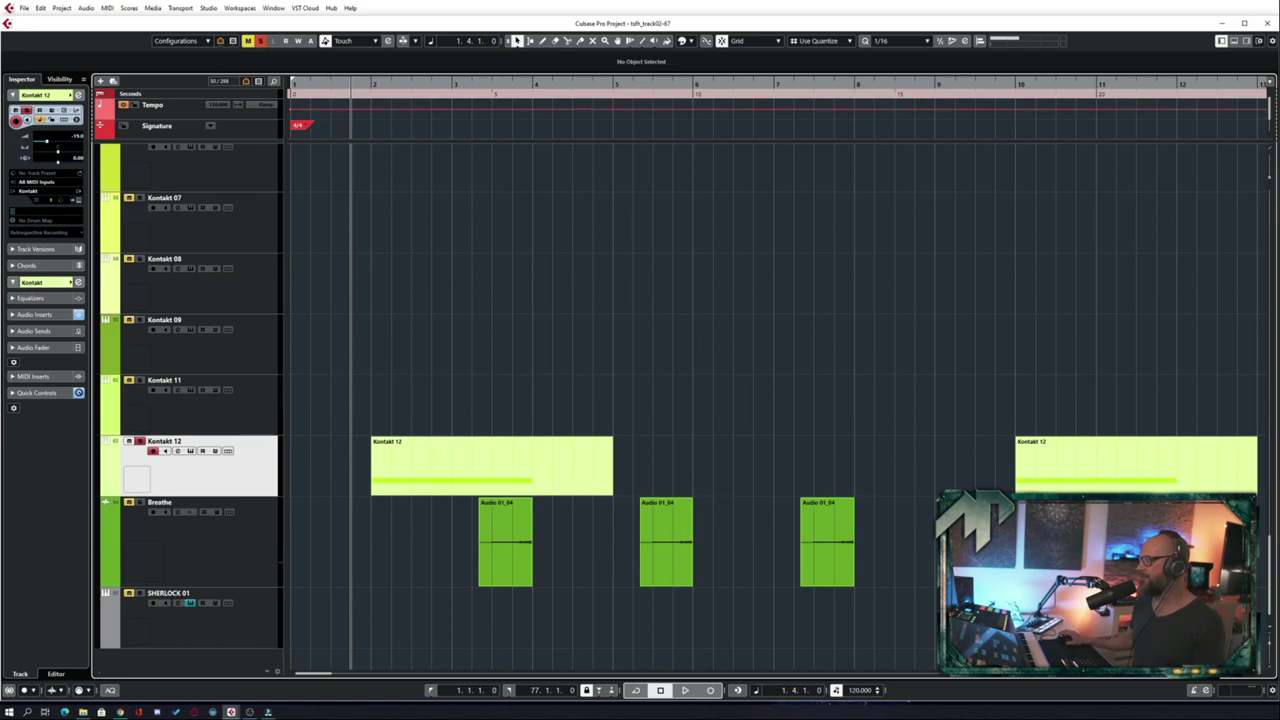
{"action": "left_click", "coordinate": [640, 378]}
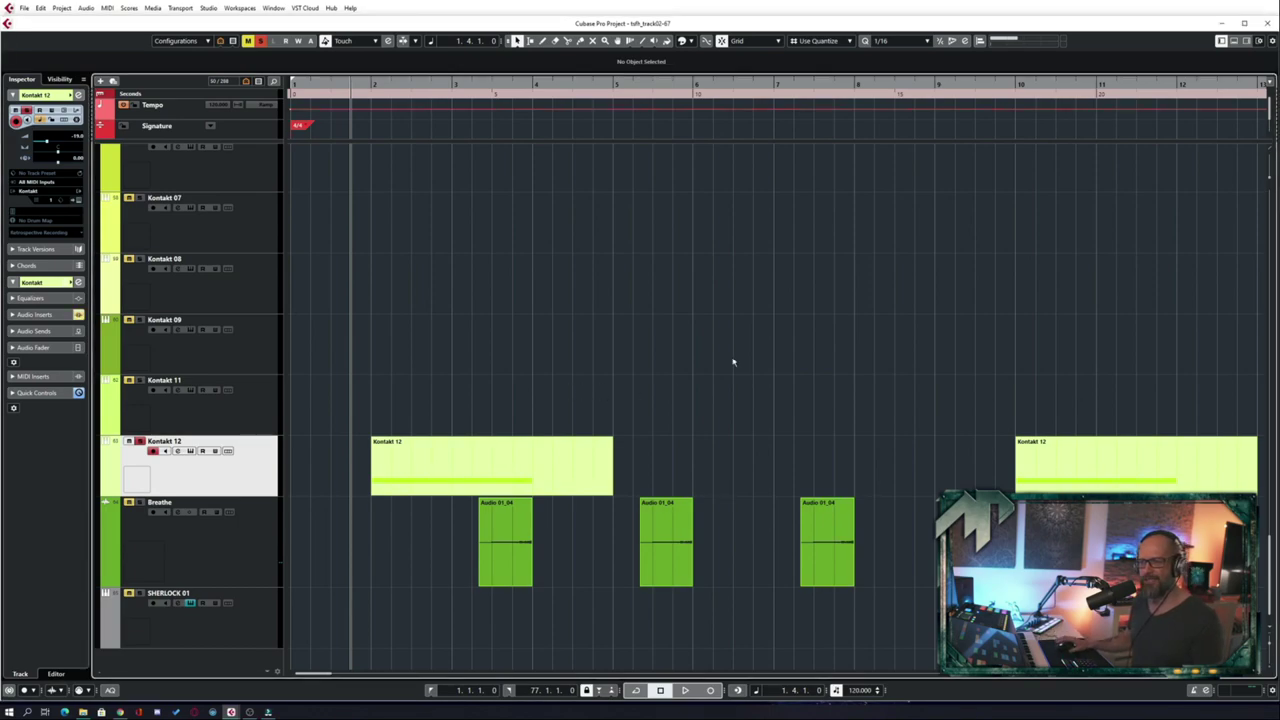
{"action": "key", "text": "space"}
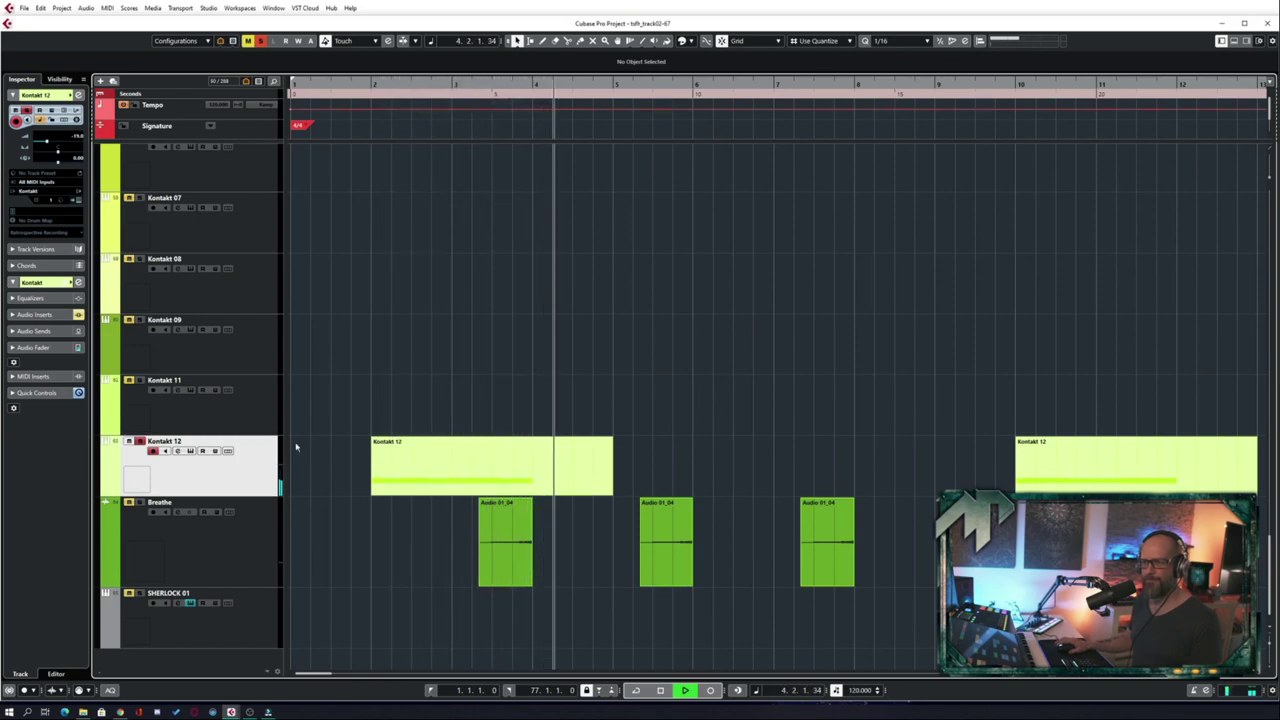
{"action": "key", "text": "space"}
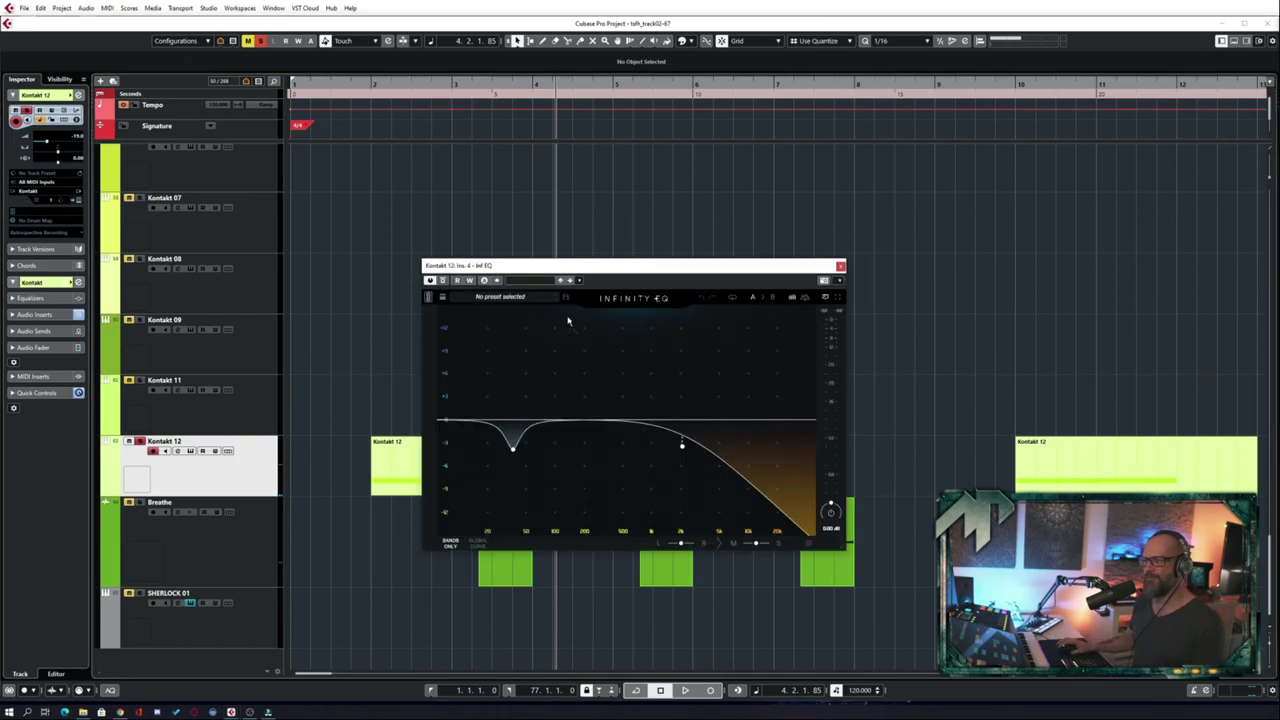
- Play Kontakt 12 from just before bar 2 with its Infinity EQ insert beside the clips, and close the EQ window
{"action": "left_click_drag", "start_coordinate": [723, 268], "coordinate": [584, 120]}
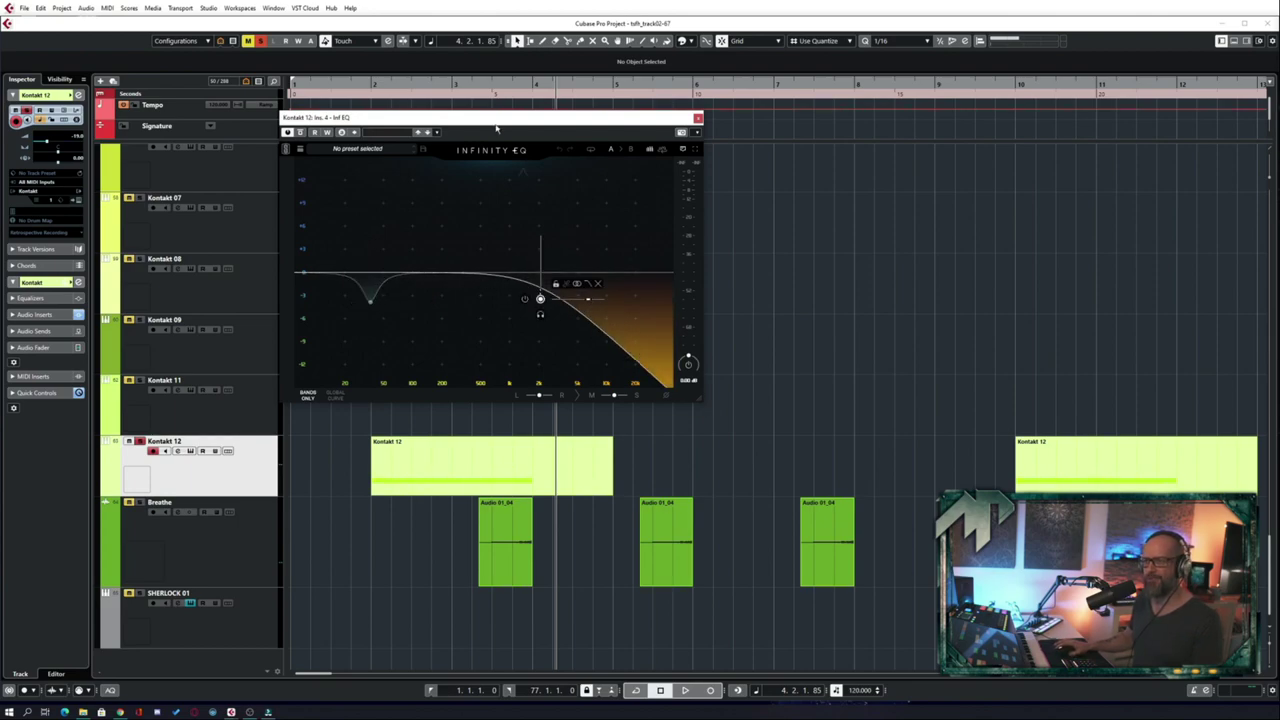
{"action": "left_click_drag", "start_coordinate": [480, 120], "coordinate": [769, 149]}
{"action": "left_click", "coordinate": [365, 93]}
{"action": "key", "text": "space"}
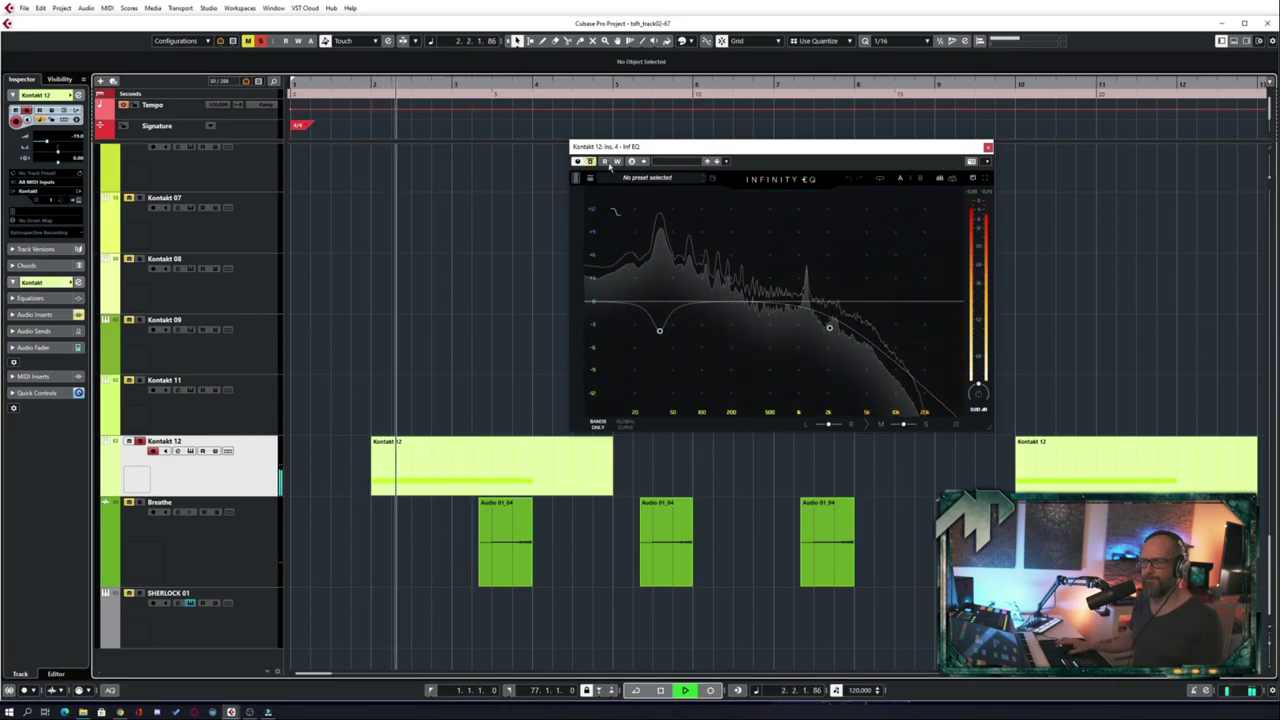
{"action": "key", "text": "space"}
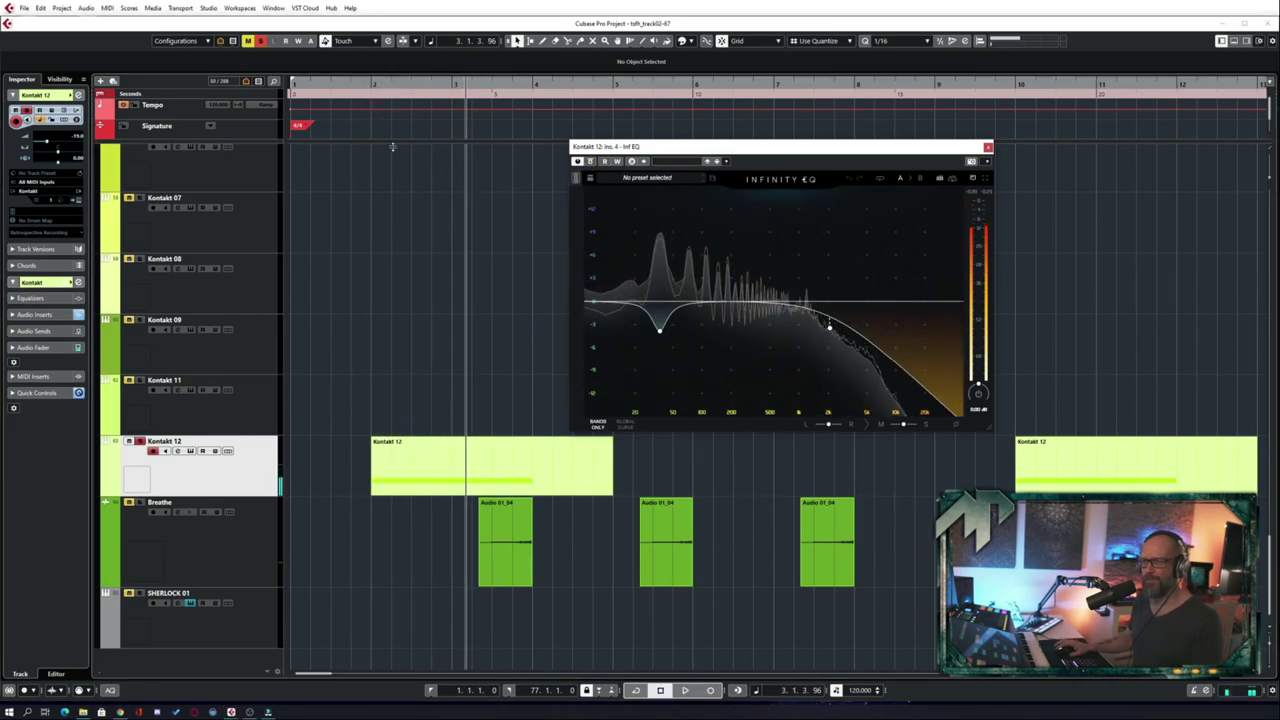
{"action": "mouse_move", "coordinate": [876, 368]}
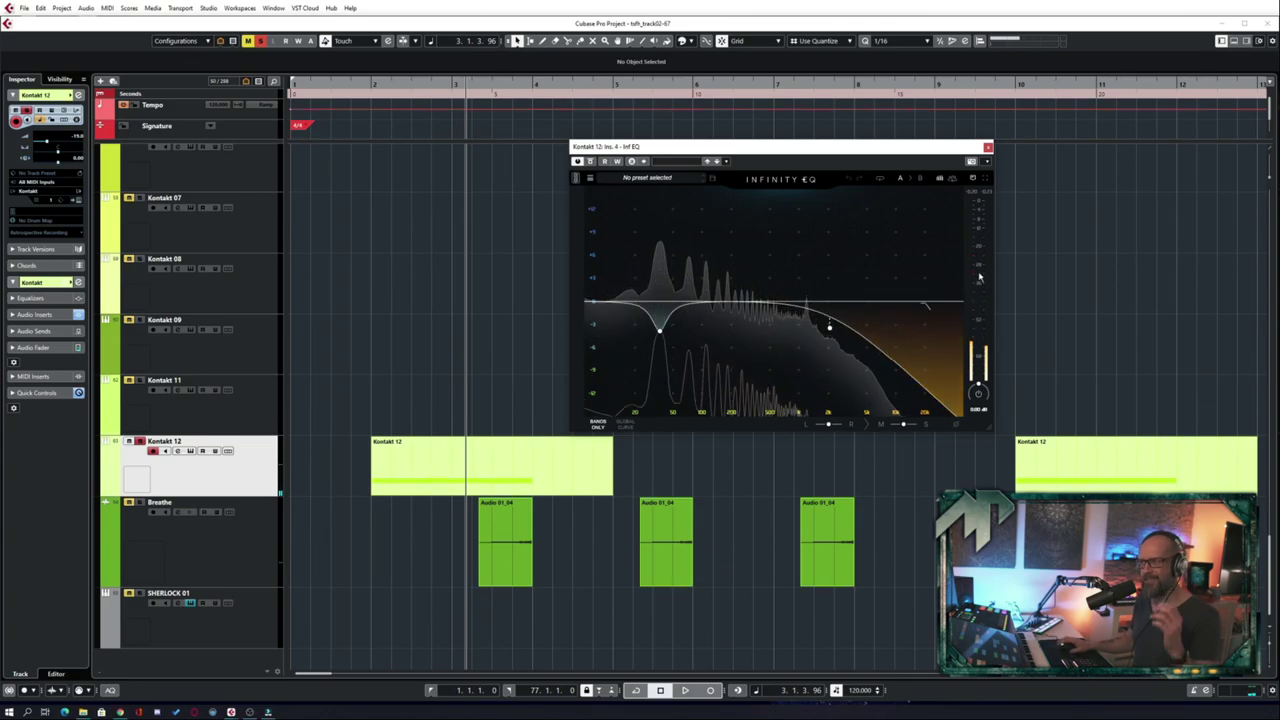
{"action": "key", "text": "Escape"}
- Move the solo from Kontakt 12 to Kontakt 01, view its Low Sub Pulses Menu instrument and pulse list, and close the window
{"action": "key", "text": "g"}
{"action": "left_click", "coordinate": [141, 441]}
{"action": "scroll", "coordinate": [440, 390], "scroll_direction": "up", "scroll_amount": 7}
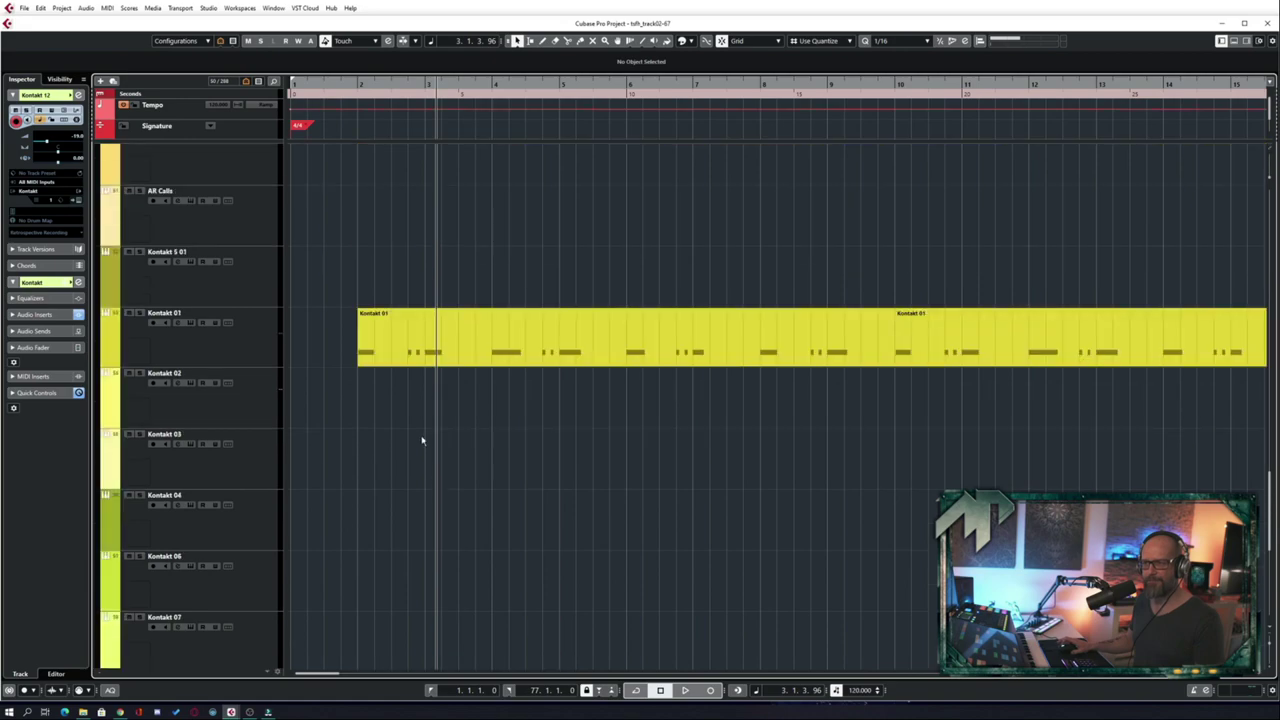
{"action": "left_click", "coordinate": [140, 313]}
{"action": "left_click", "coordinate": [189, 322]}
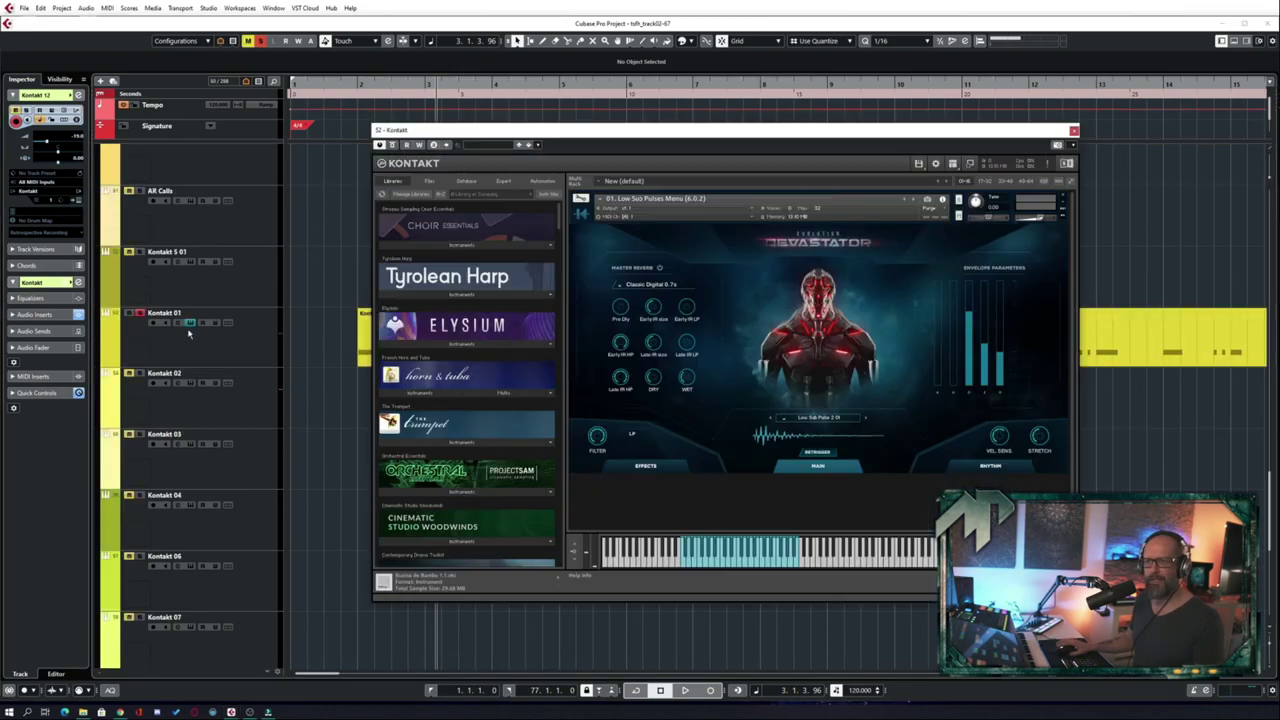
{"action": "left_click", "coordinate": [843, 421]}
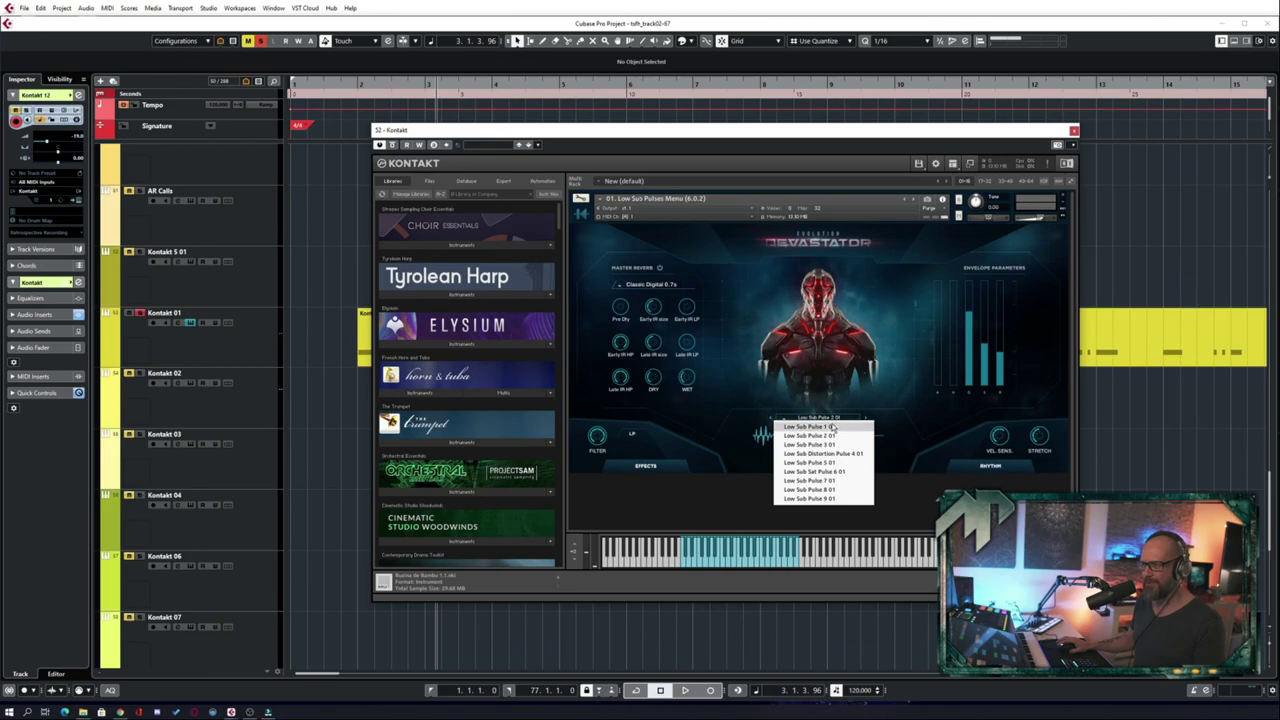
{"action": "left_click", "coordinate": [857, 394]}
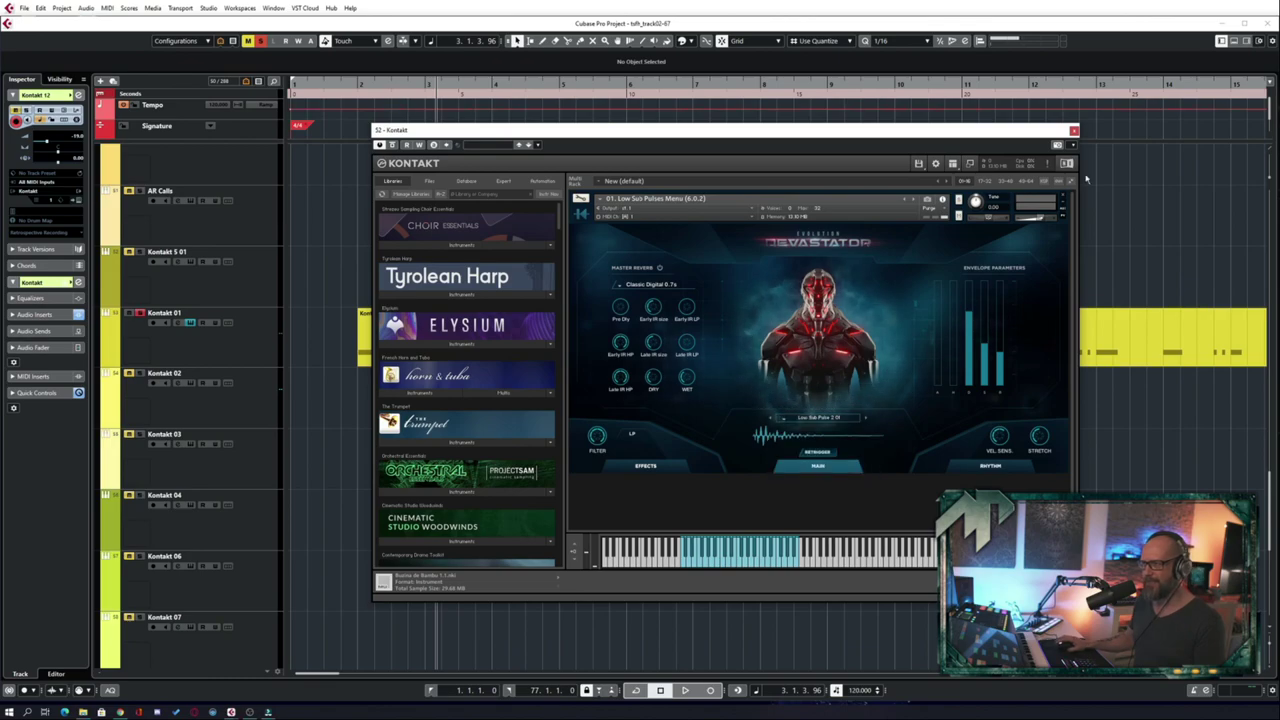
{"action": "left_click", "coordinate": [1074, 131]}
- Play the soloed Kontakt 01 track from beat 4 of bar 1, stopping midway through bar 5
{"action": "key", "text": "g"}
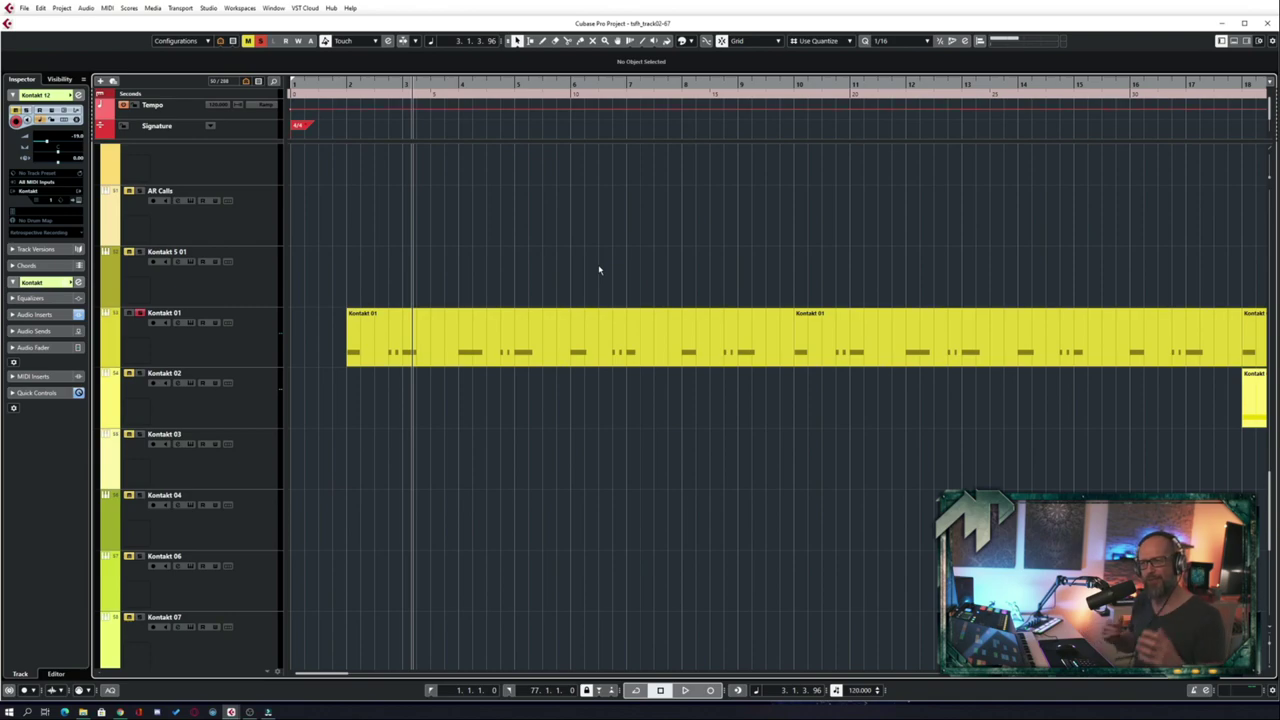
{"action": "key", "text": "KP_Subtract"}
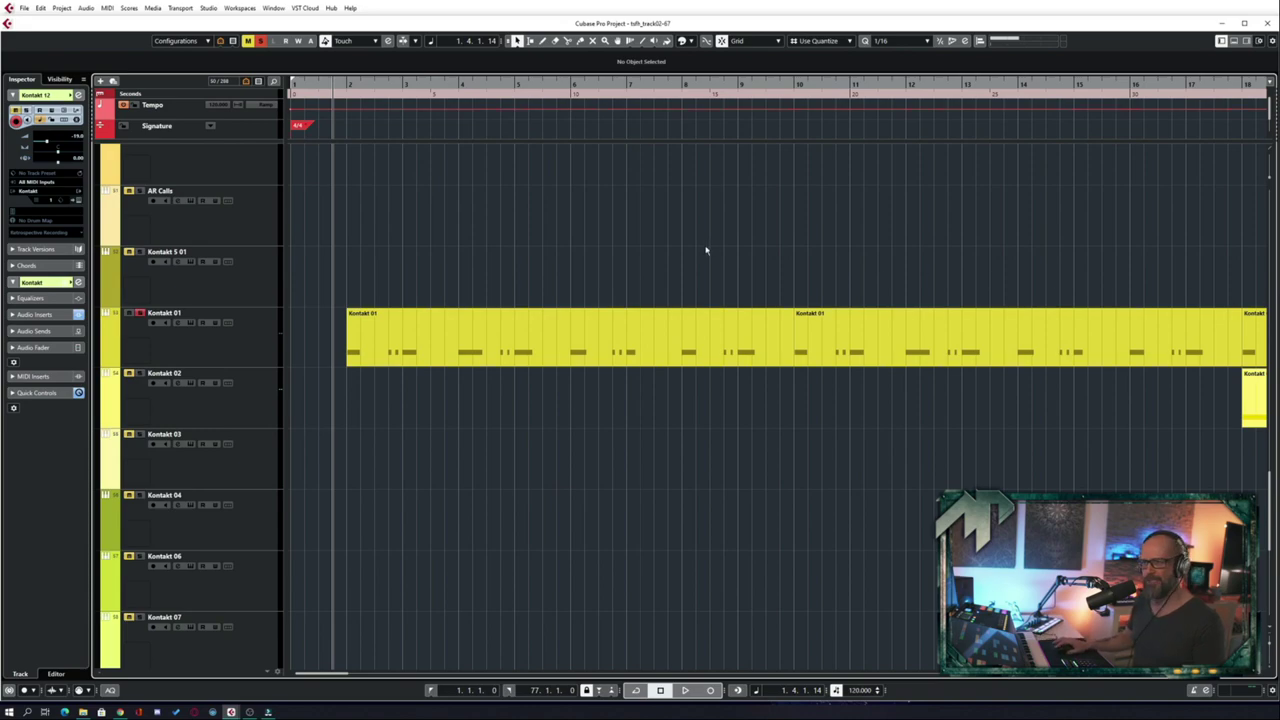
{"action": "key", "text": "space"}
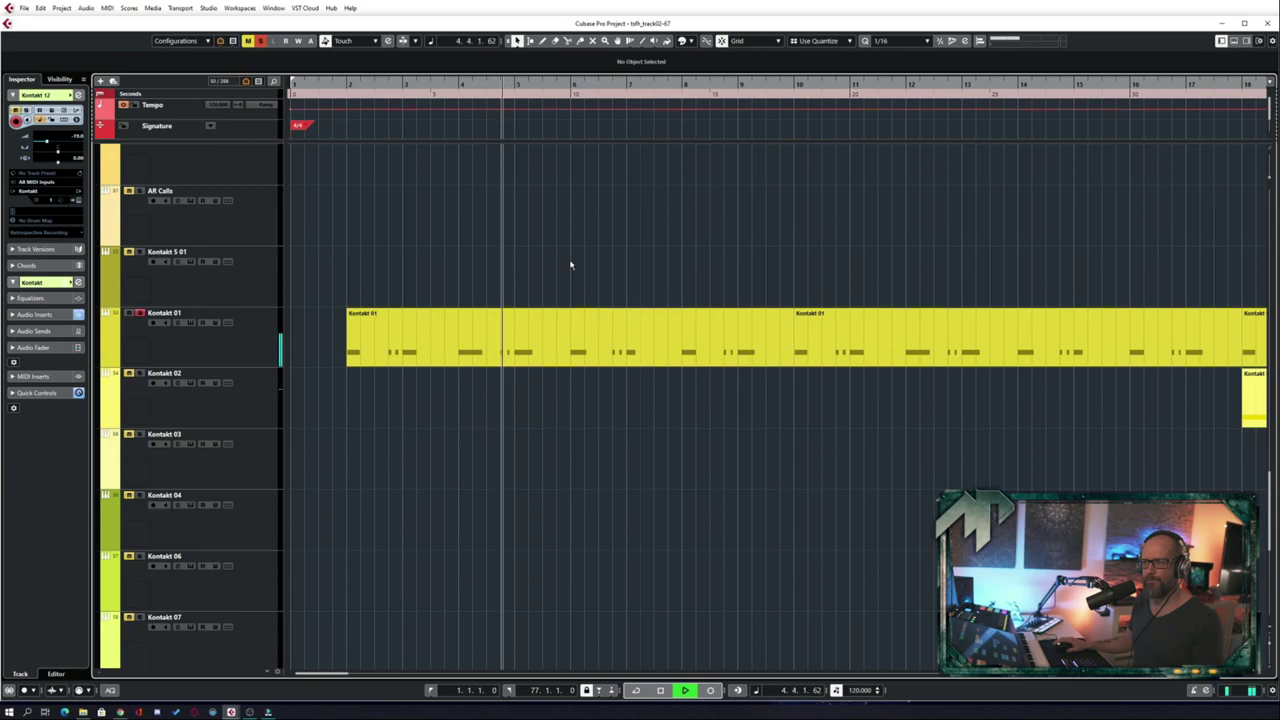
{"action": "key", "text": "space"}
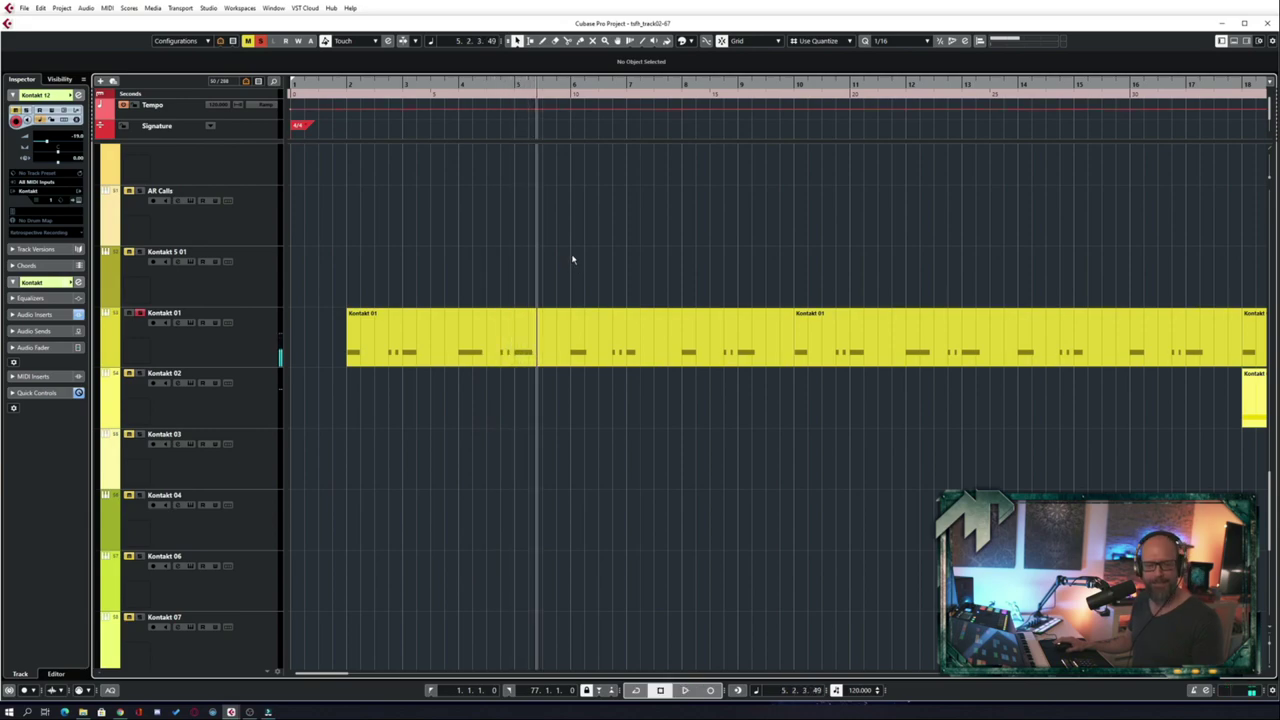
- Solo AR Arthurs Call instead of Kontakt 01, and open its Kontakt instrument with the browser showing the libraries
{"action": "scroll", "coordinate": [472, 292], "scroll_direction": "up", "scroll_amount": 4}
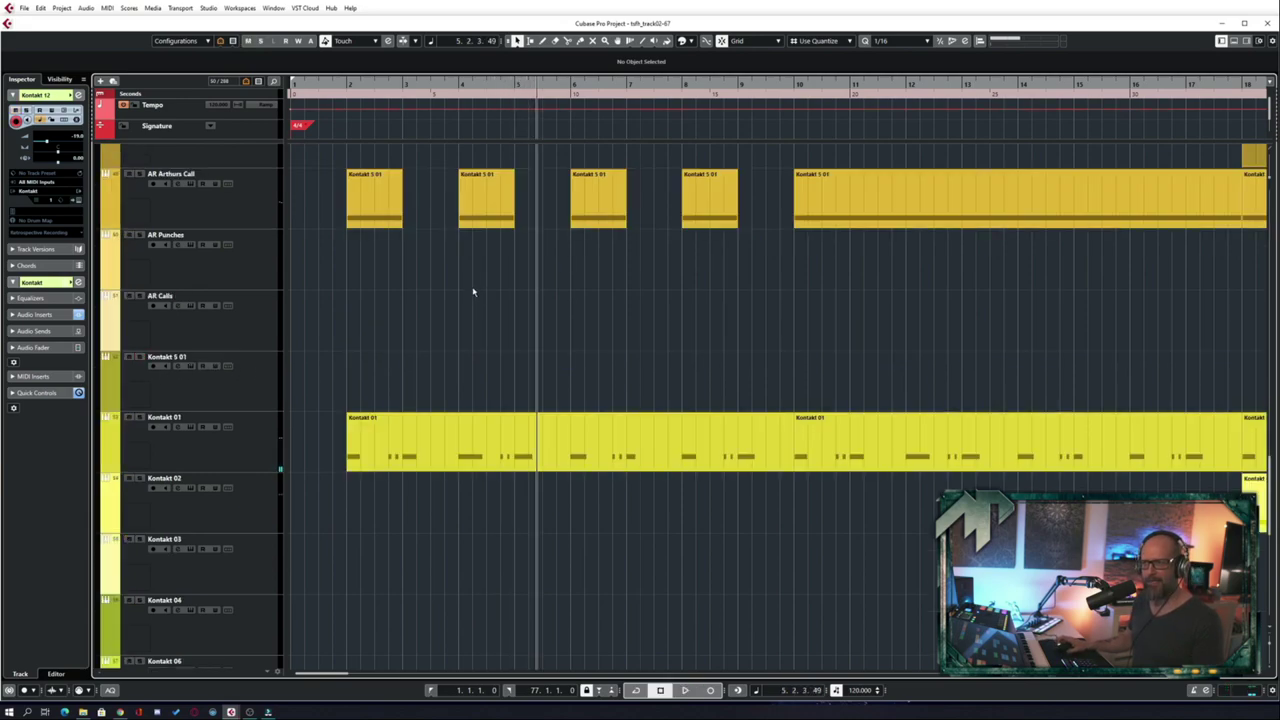
{"action": "left_click", "coordinate": [141, 279]}
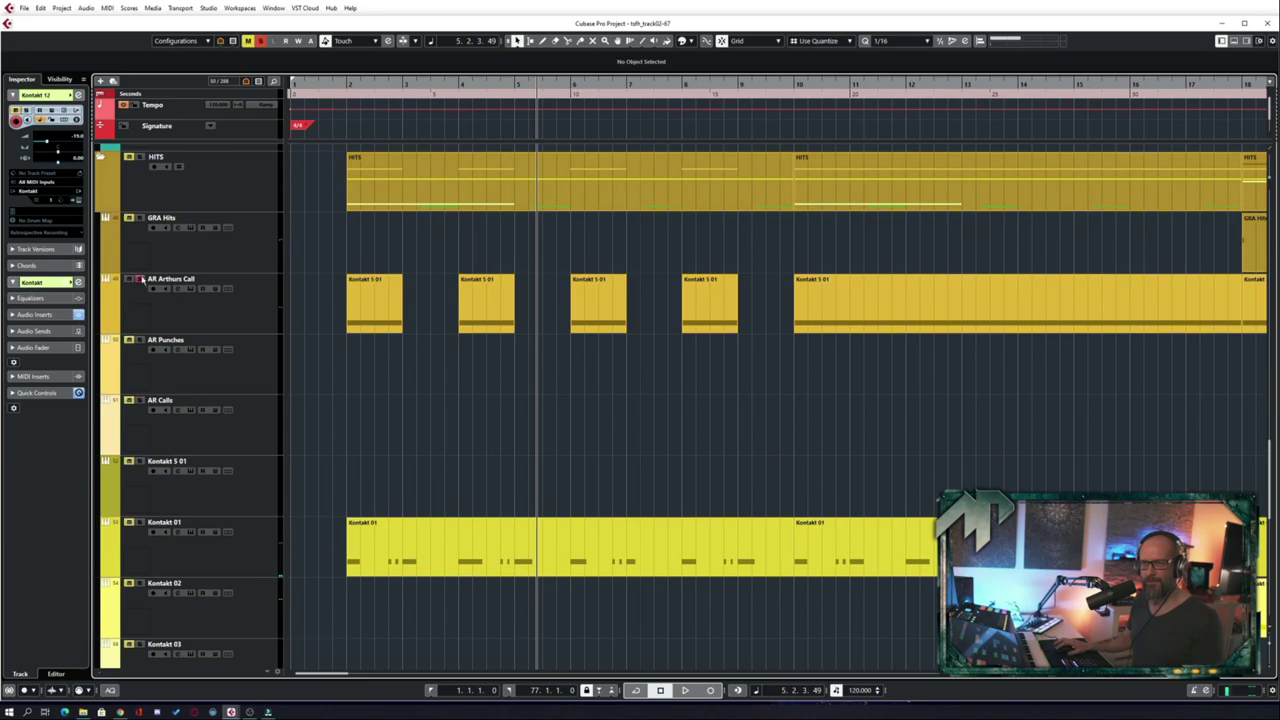
{"action": "left_click", "coordinate": [191, 288]}
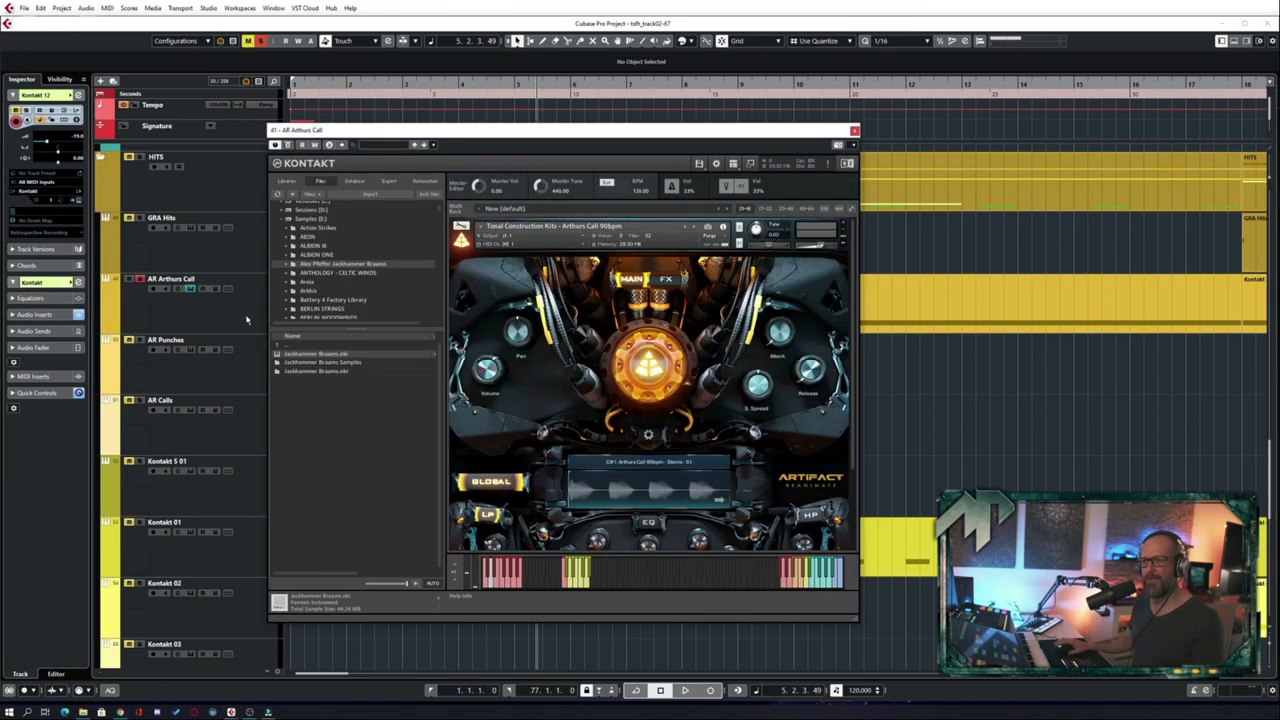
{"action": "left_click_drag", "start_coordinate": [510, 134], "coordinate": [513, 139]}
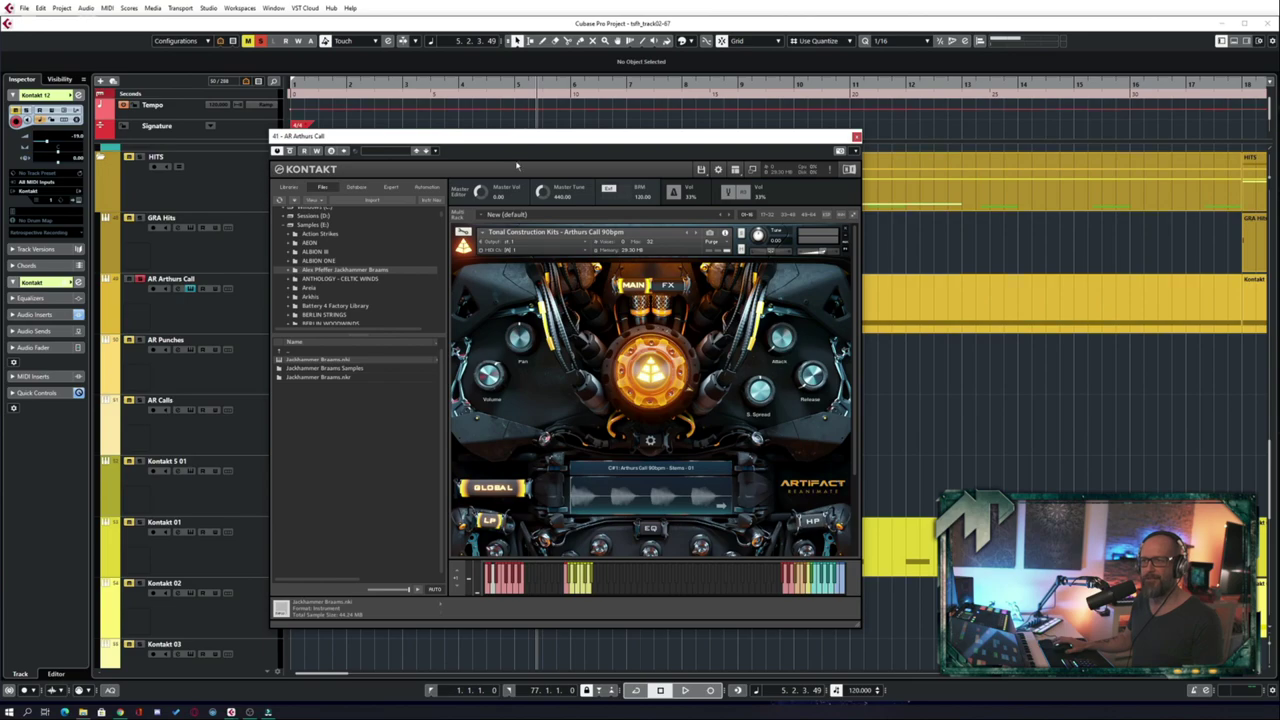
{"action": "left_click", "coordinate": [288, 187]}
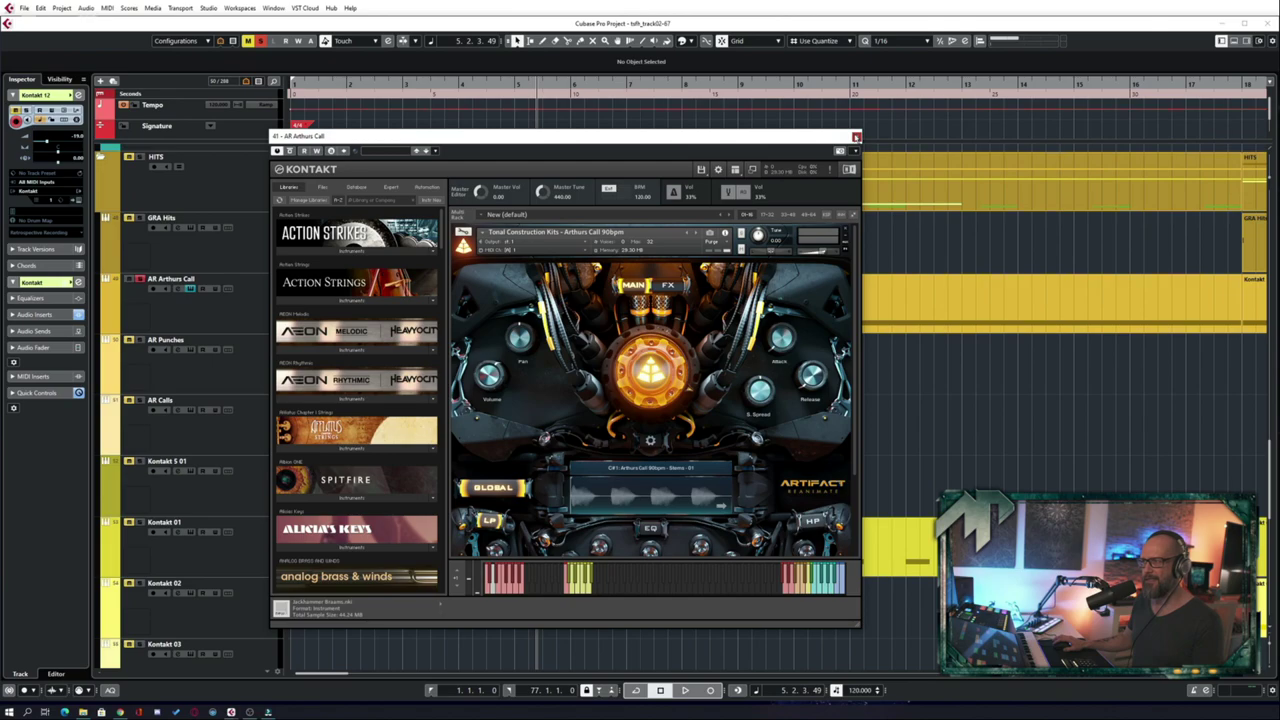
- Close the AR Arthurs Call Kontakt window, and play the soloed track from just before bar 2 to the start of bar 3
{"action": "left_click", "coordinate": [856, 137]}
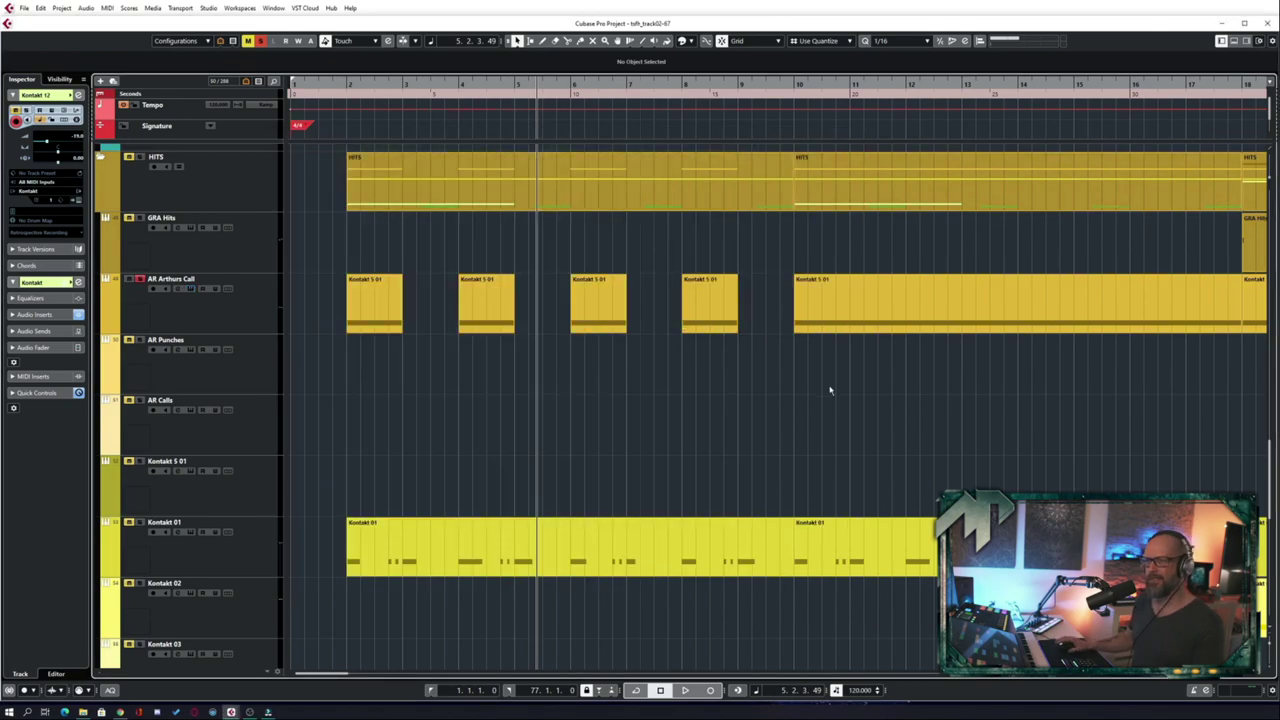
{"action": "left_click", "coordinate": [210, 305]}
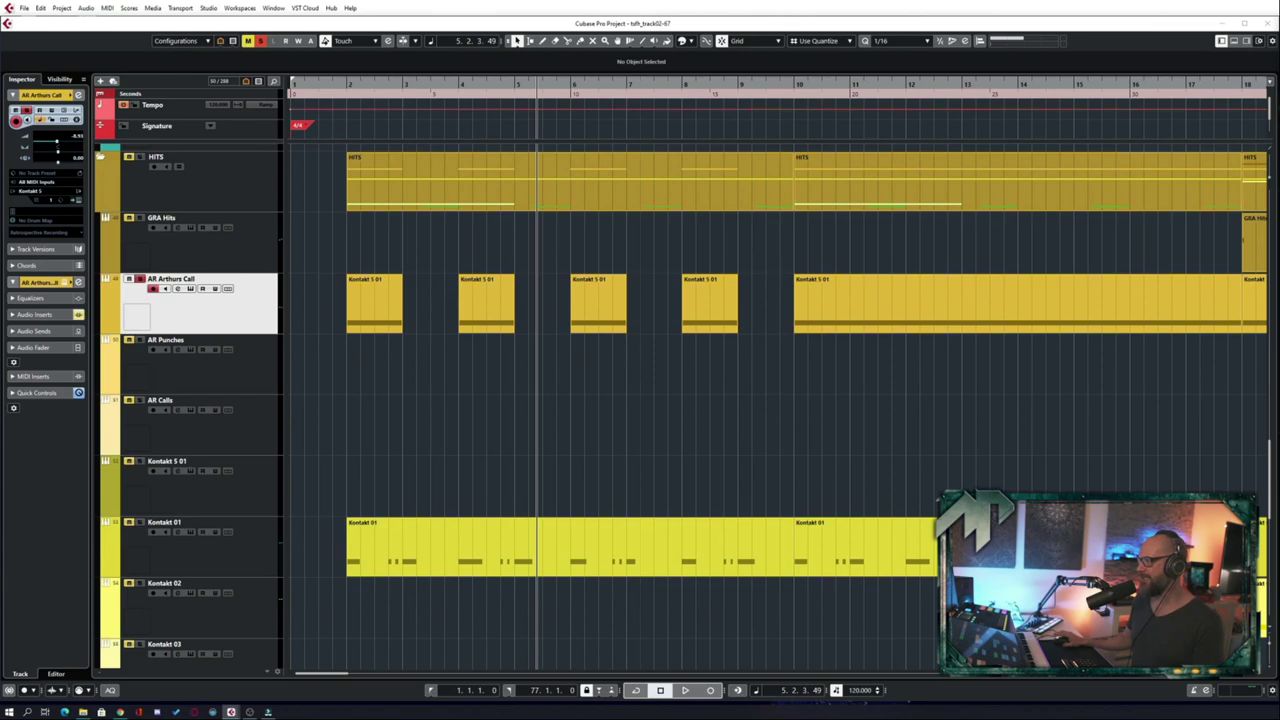
{"action": "left_click", "coordinate": [336, 91]}
{"action": "key", "text": "space"}
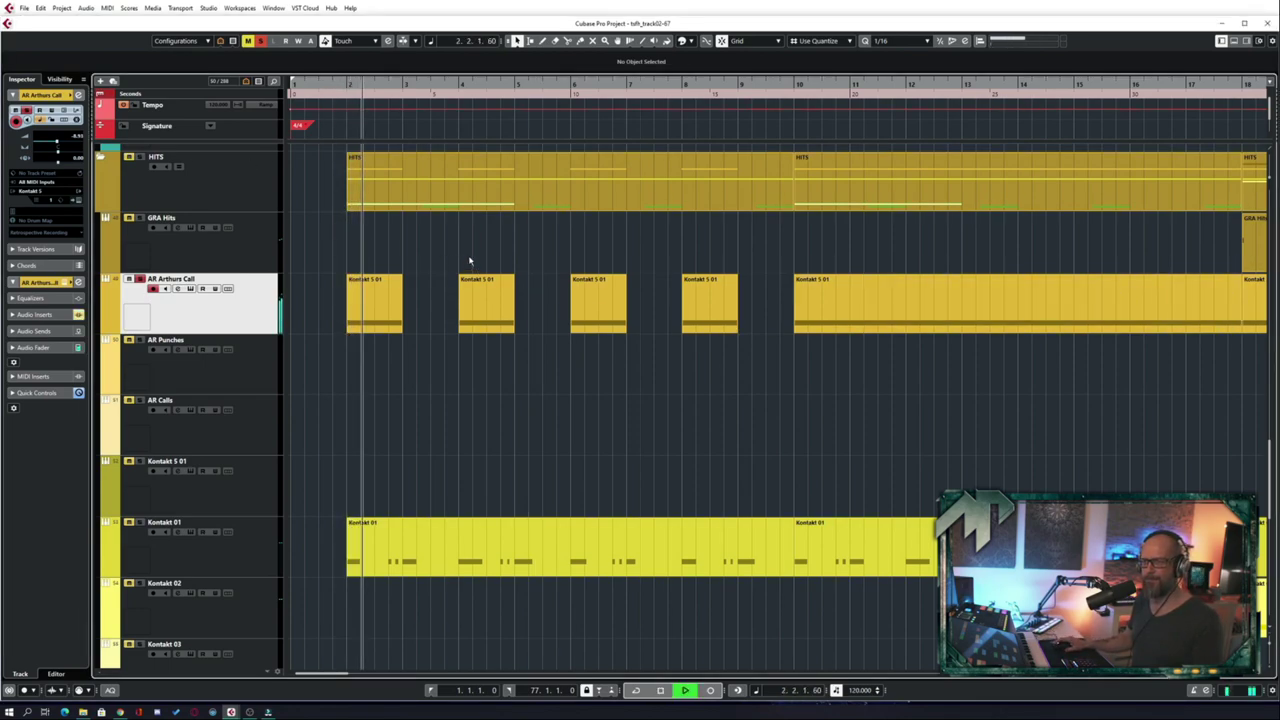
{"action": "key", "text": "space"}
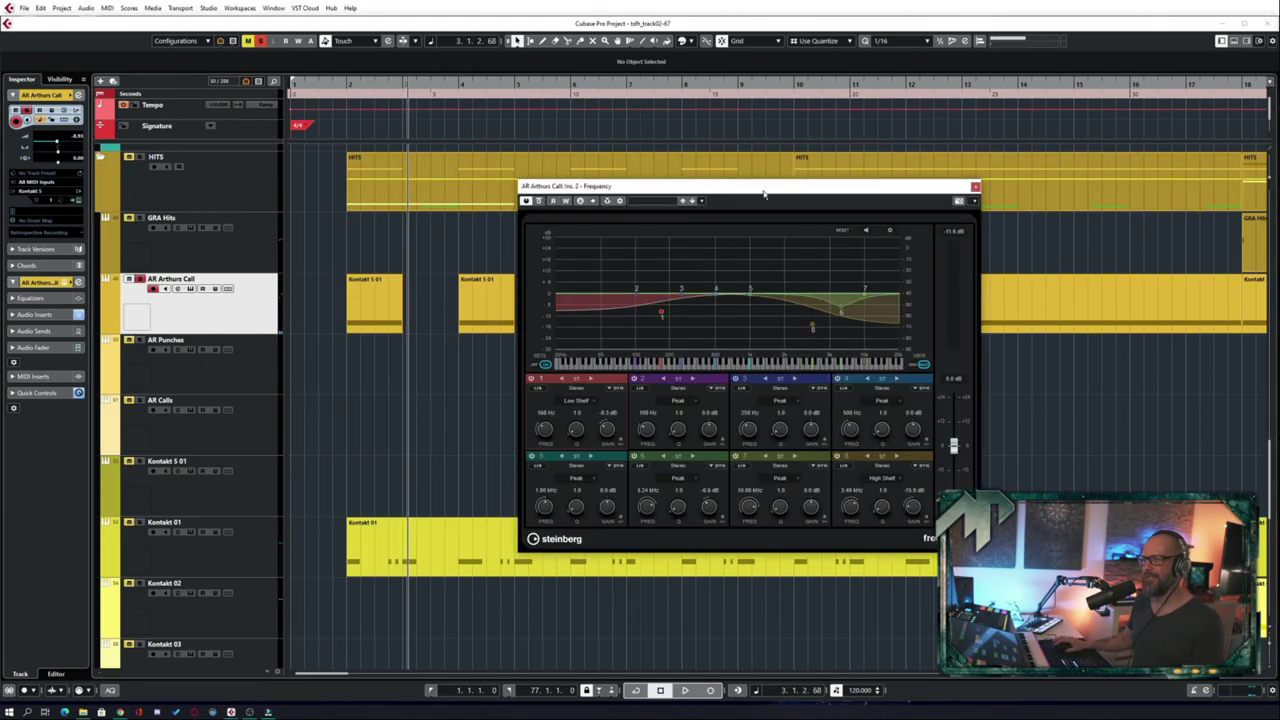
- View the Frequency EQ insert on AR Arthurs Call beside the first clip, and play the track from beat 4 of bar 1 through it
{"action": "left_click_drag", "start_coordinate": [700, 186], "coordinate": [660, 180]}
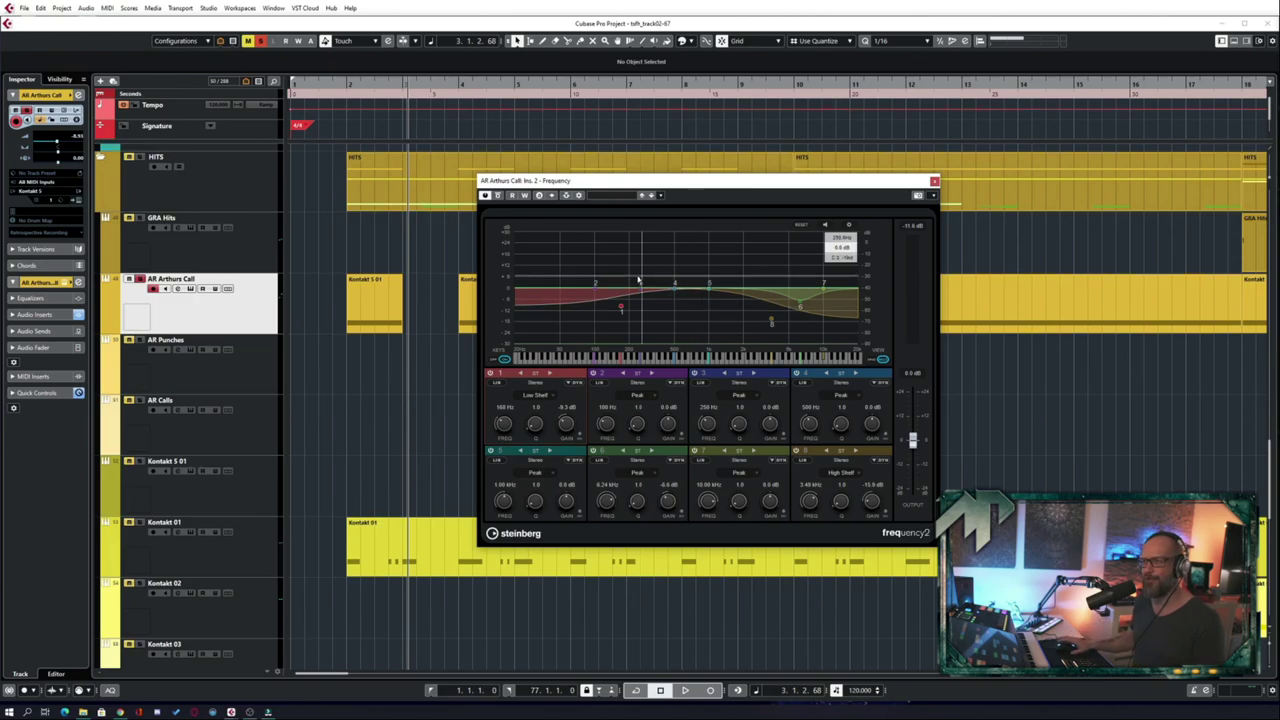
{"action": "left_click_drag", "start_coordinate": [721, 185], "coordinate": [699, 195]}
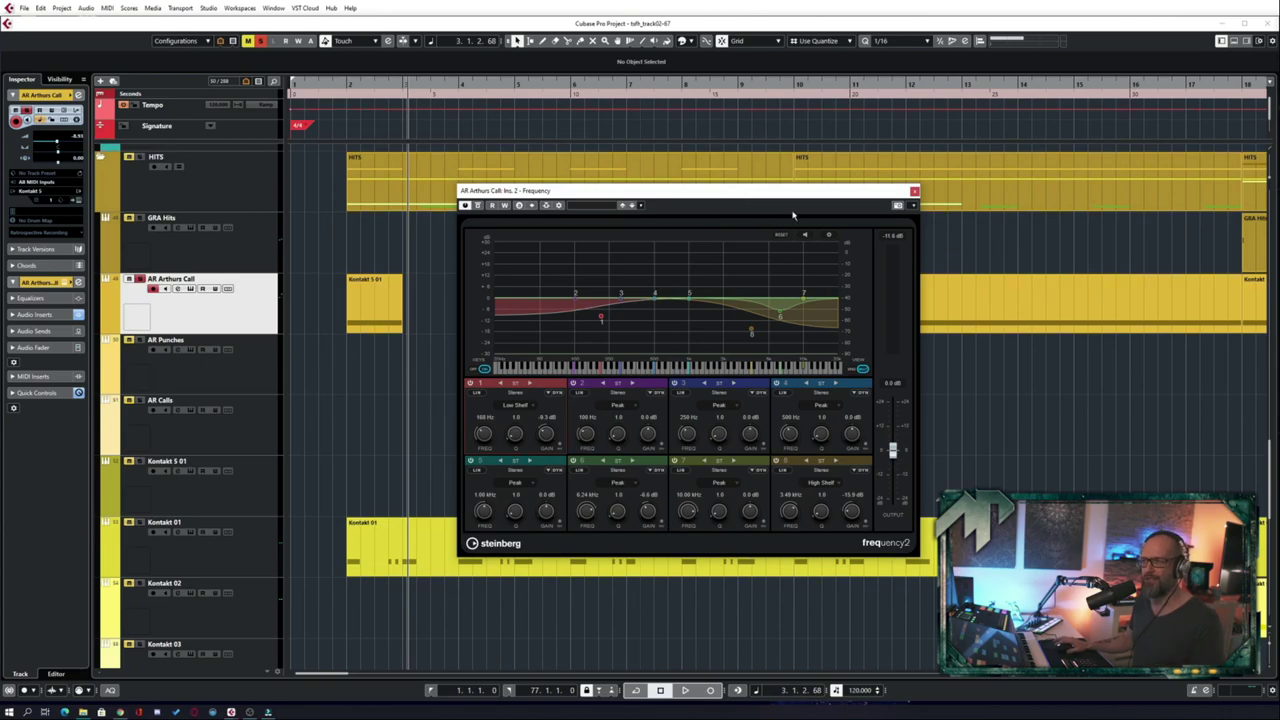
{"action": "left_click_drag", "start_coordinate": [789, 197], "coordinate": [786, 224]}
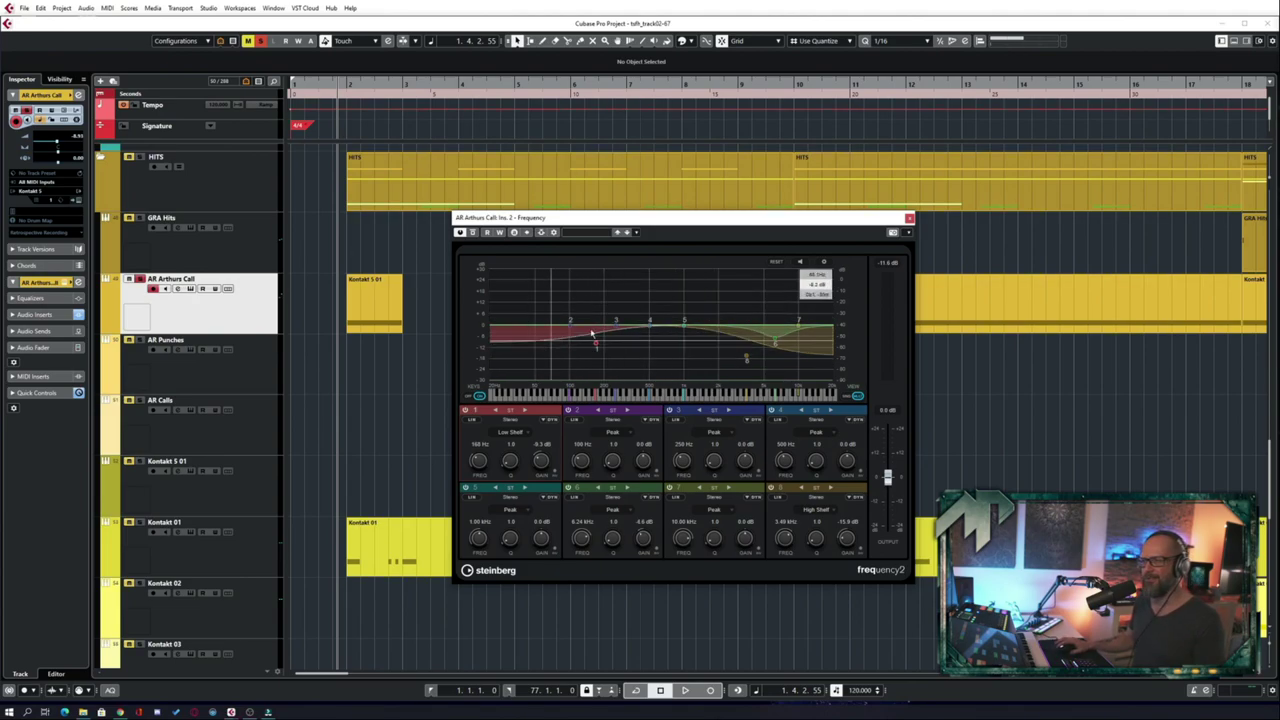
{"action": "key", "text": "space"}
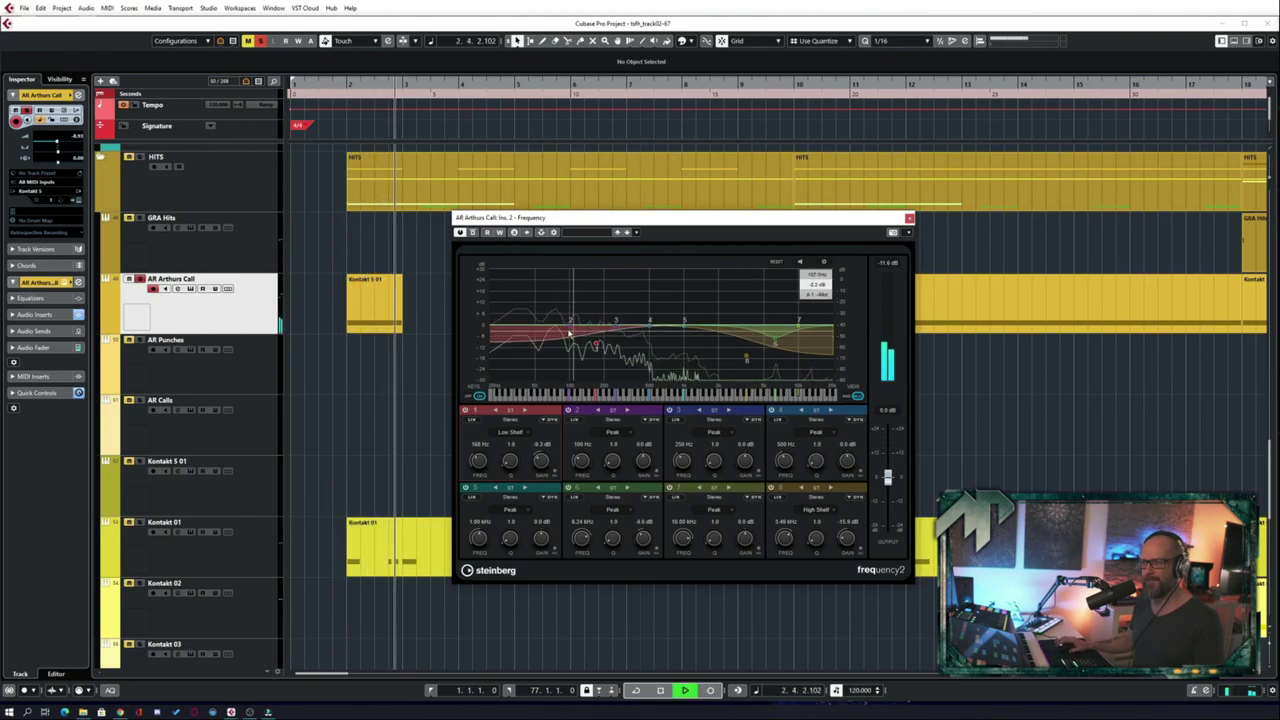
{"action": "key", "text": "space"}
- Compare playback of AR Arthurs Call around bar 2 with the Frequency EQ bypassed and active, and close the EQ window
{"action": "left_click", "coordinate": [474, 233]}
{"action": "key", "text": "space"}
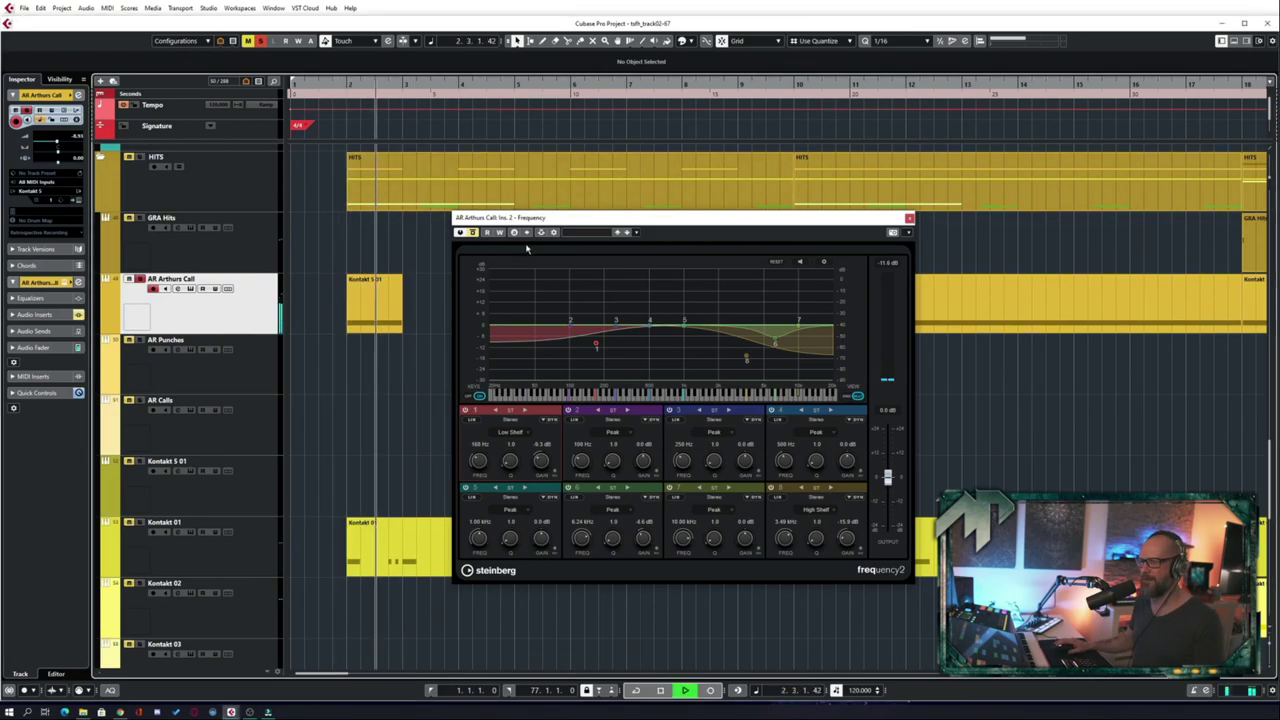
{"action": "key", "text": "space"}
{"action": "left_click", "coordinate": [340, 86]}
{"action": "key", "text": "space"}
{"action": "key", "text": "space"}
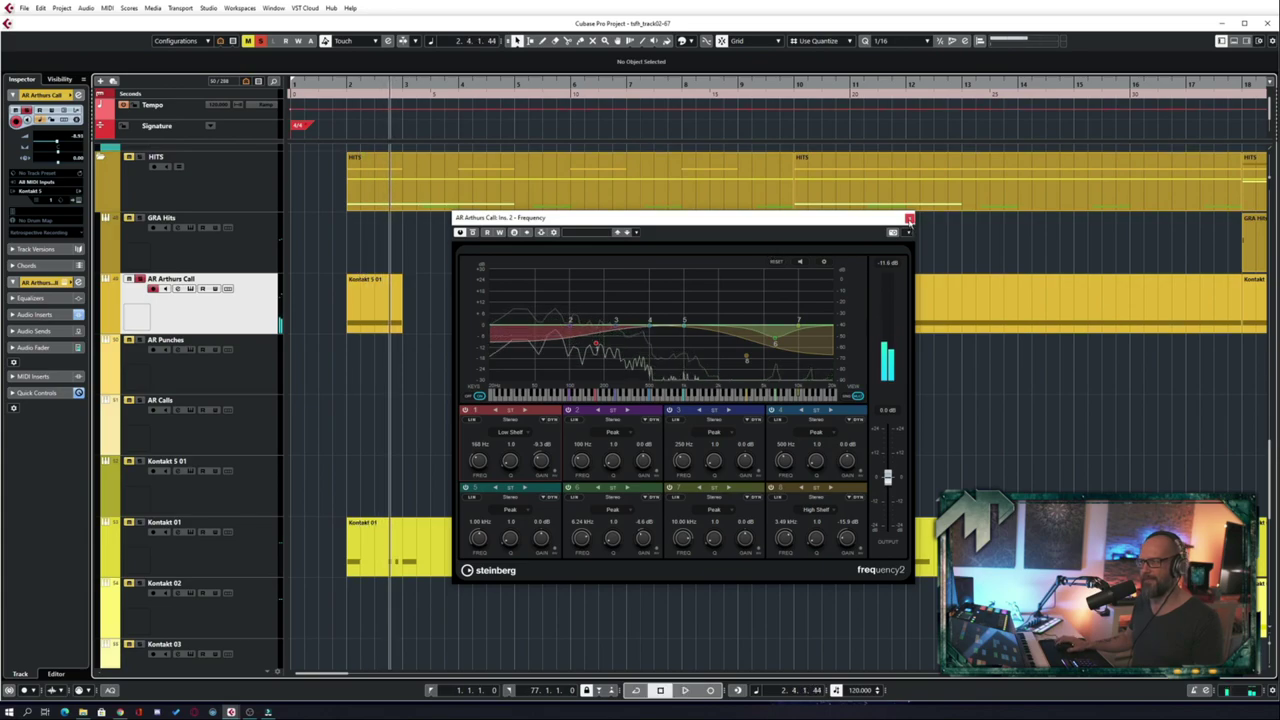
{"action": "left_click", "coordinate": [909, 217]}
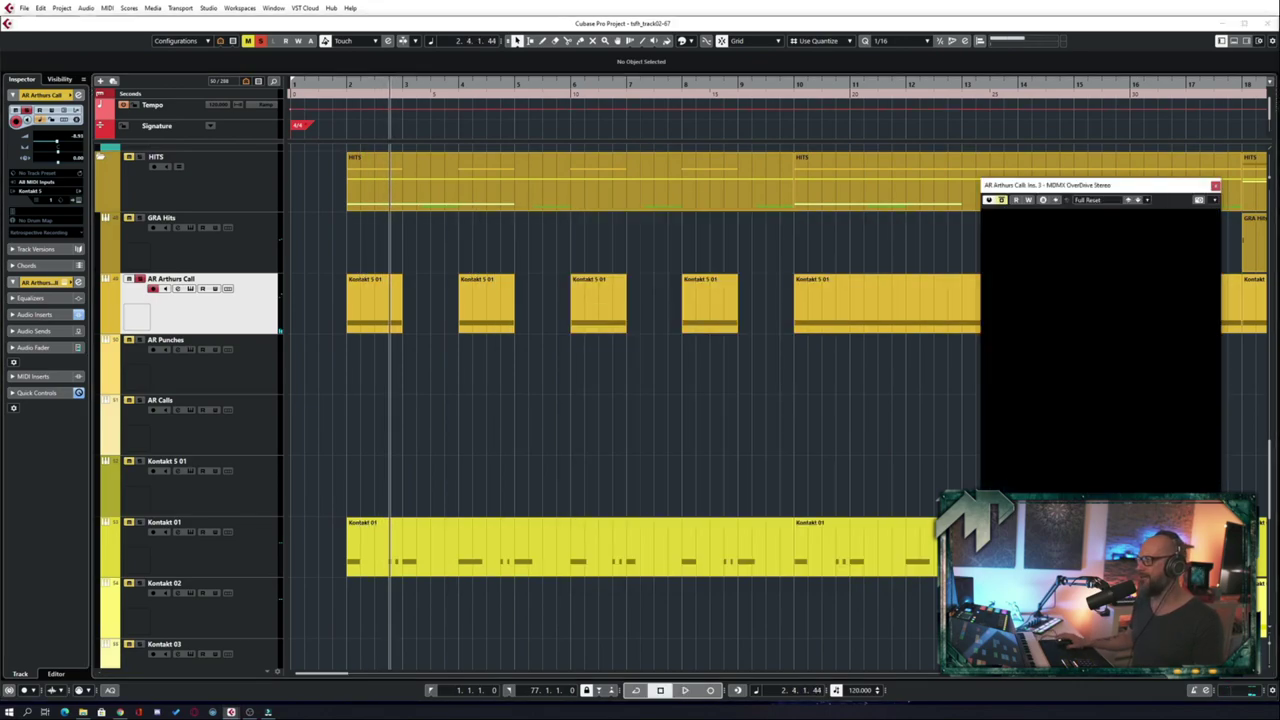
- View the MDMX OverDrive insert of AR Arthurs Call, and play the track from just before bar 2 with the insert bypassed
{"action": "left_click_drag", "start_coordinate": [1100, 192], "coordinate": [913, 205]}
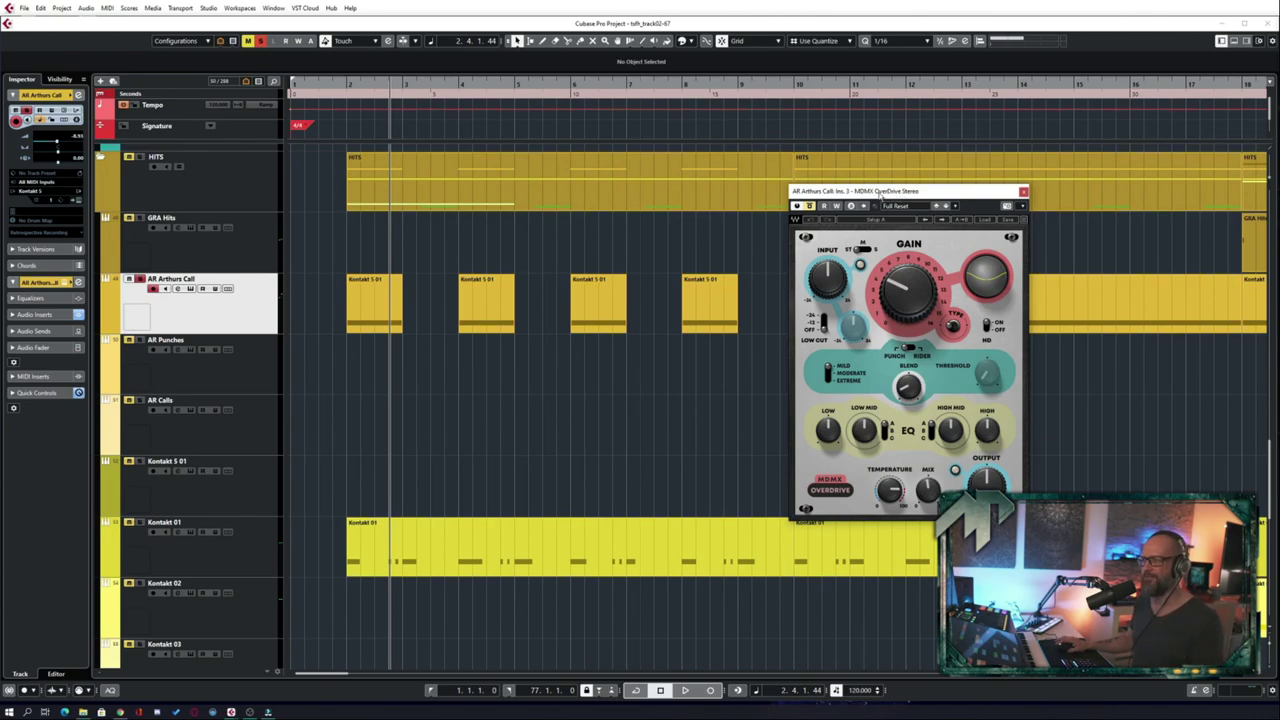
{"action": "left_click_drag", "start_coordinate": [884, 191], "coordinate": [854, 189]}
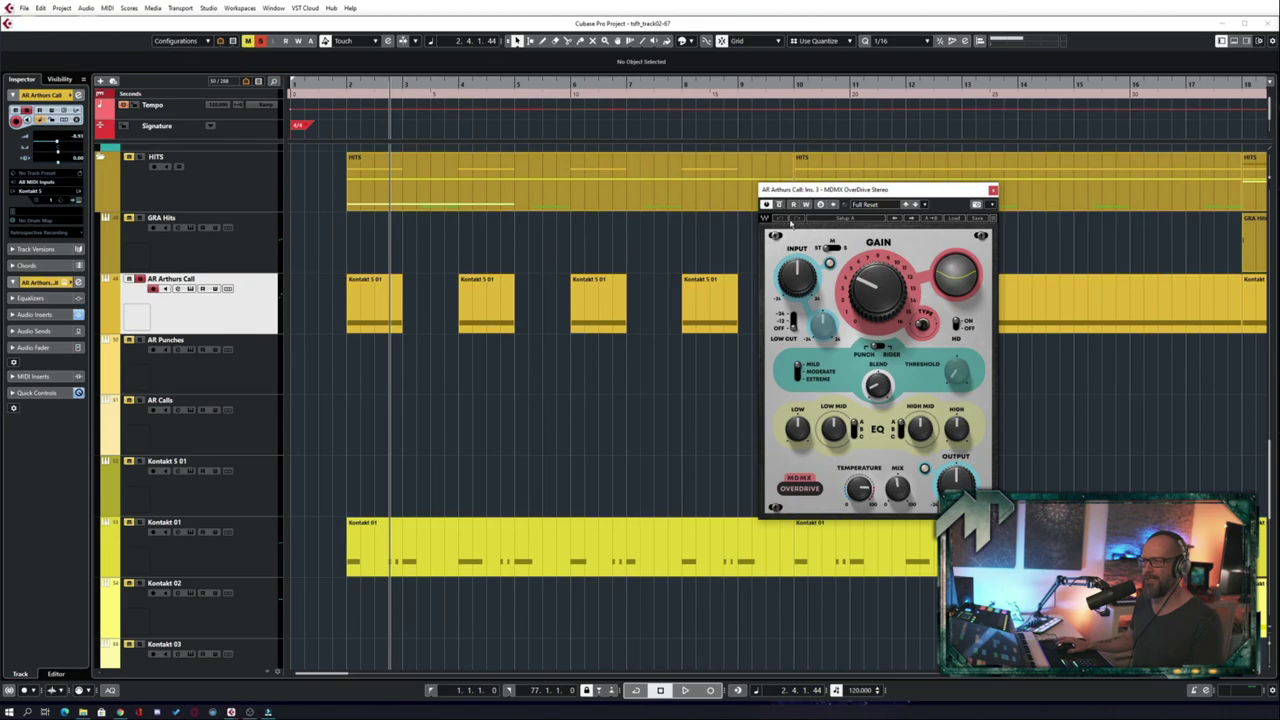
{"action": "left_click", "coordinate": [338, 86]}
{"action": "key", "text": "space"}
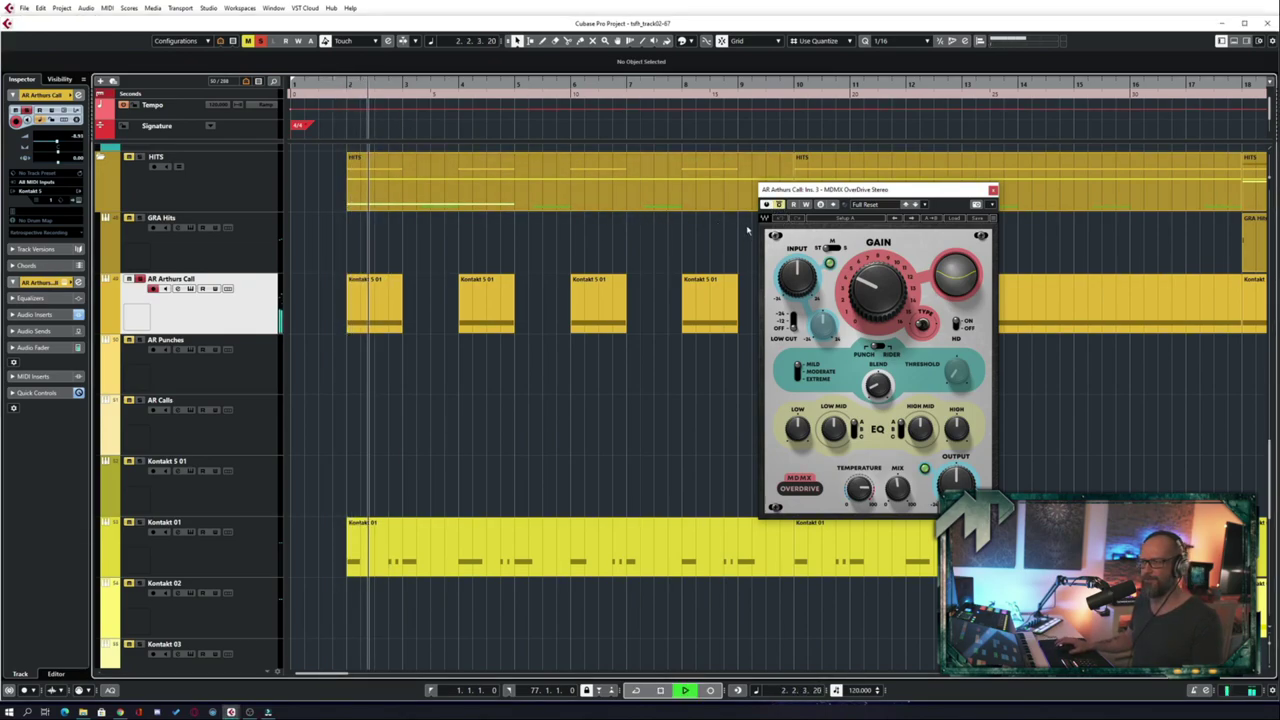
{"action": "key", "text": "space"}
- Replay AR Arthurs Call from beat 4 of bar 1 with MDMX OverDrive active, and close the plug-in window
{"action": "key", "text": "g"}
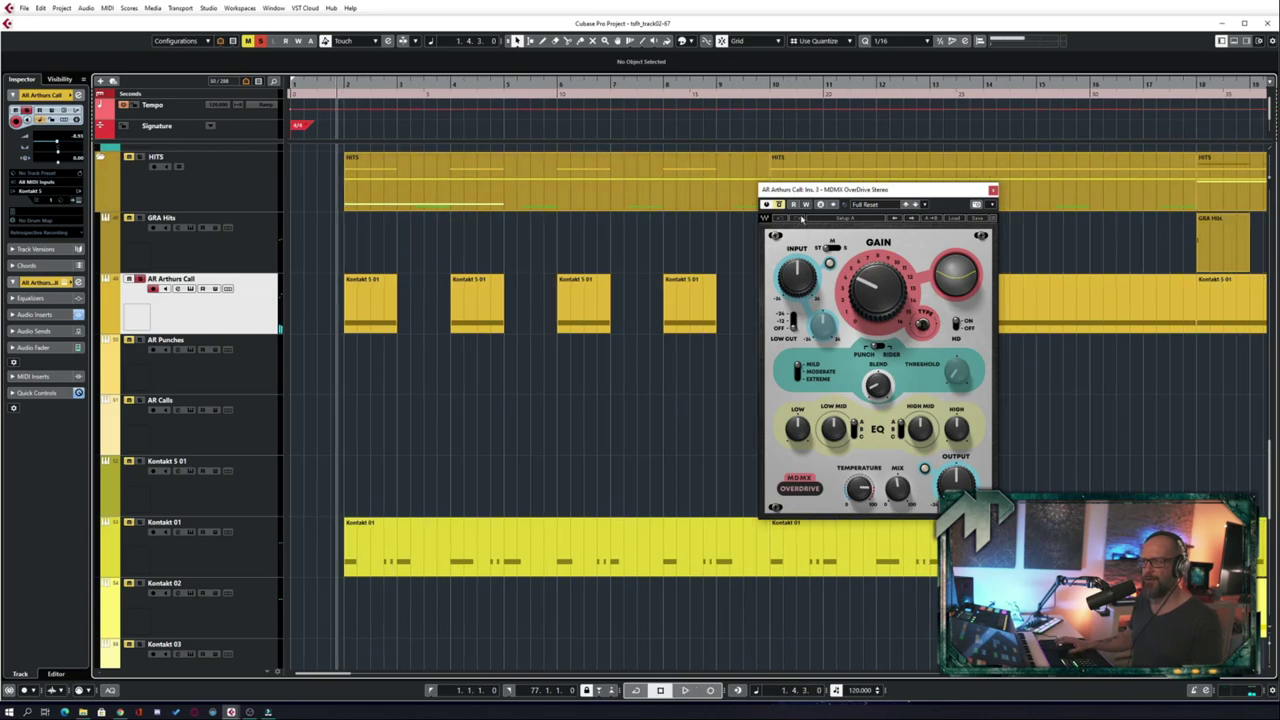
{"action": "key", "text": "space"}
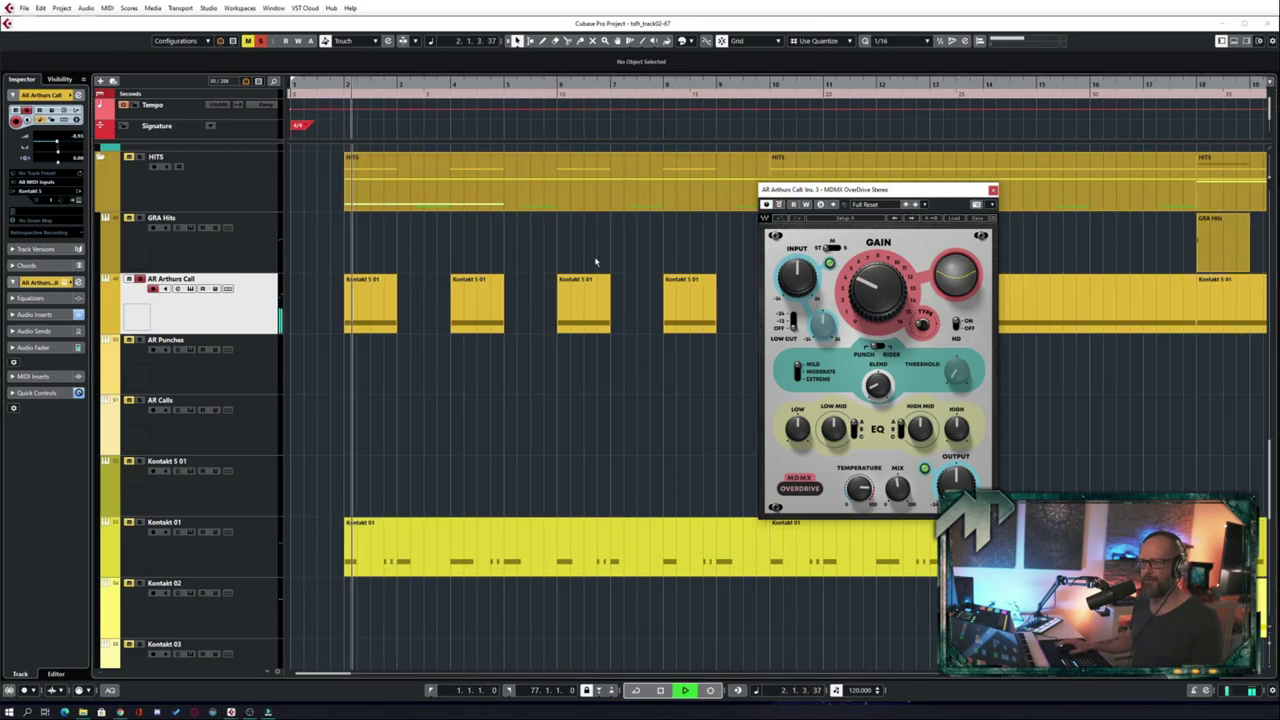
{"action": "key", "text": "space"}
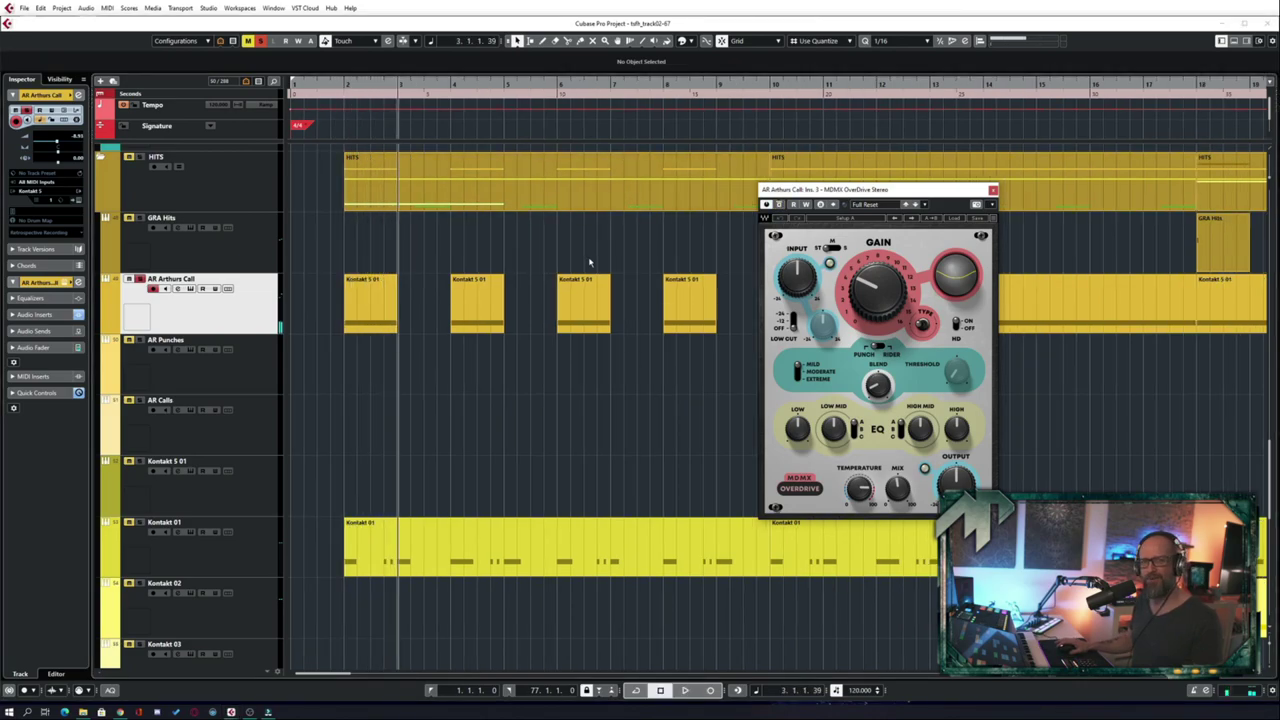
{"action": "left_click", "coordinate": [992, 190]}
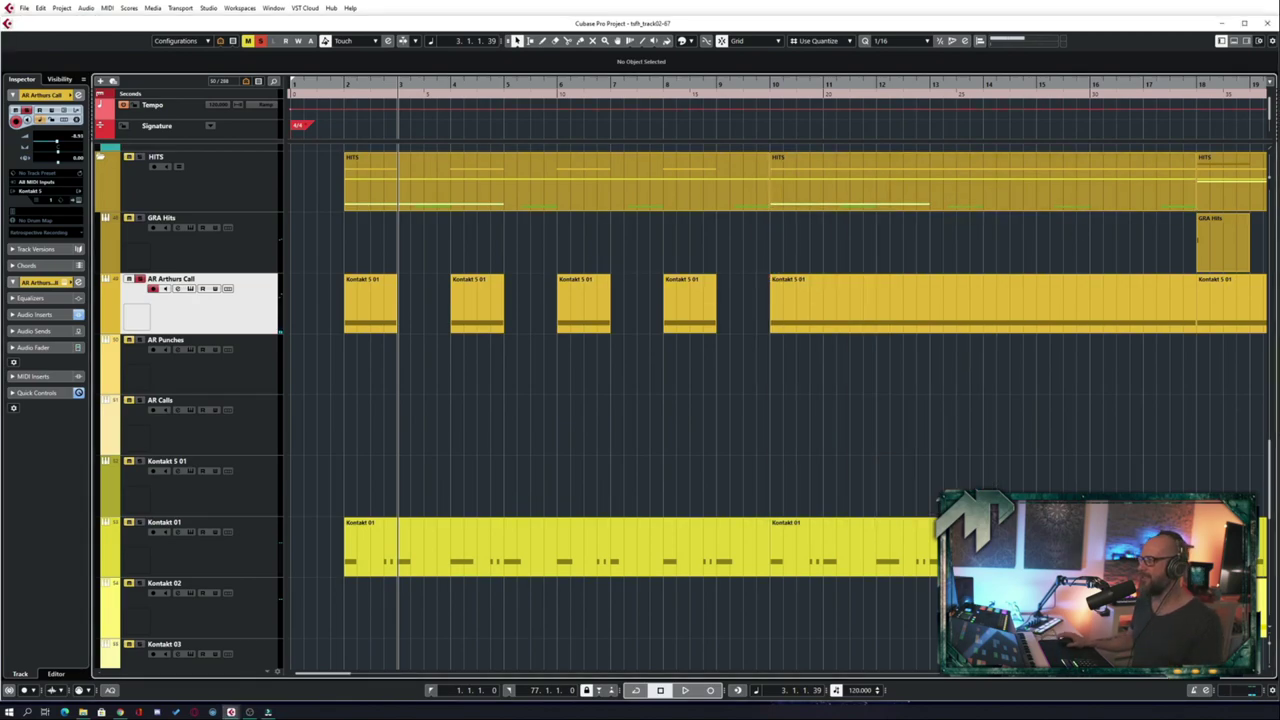
- Play AR Arthurs Call twice from just before bar 2 while viewing its Blackhole insert with the Dark Matter preset, and close the plug-in
{"action": "left_click_drag", "start_coordinate": [842, 229], "coordinate": [667, 231]}
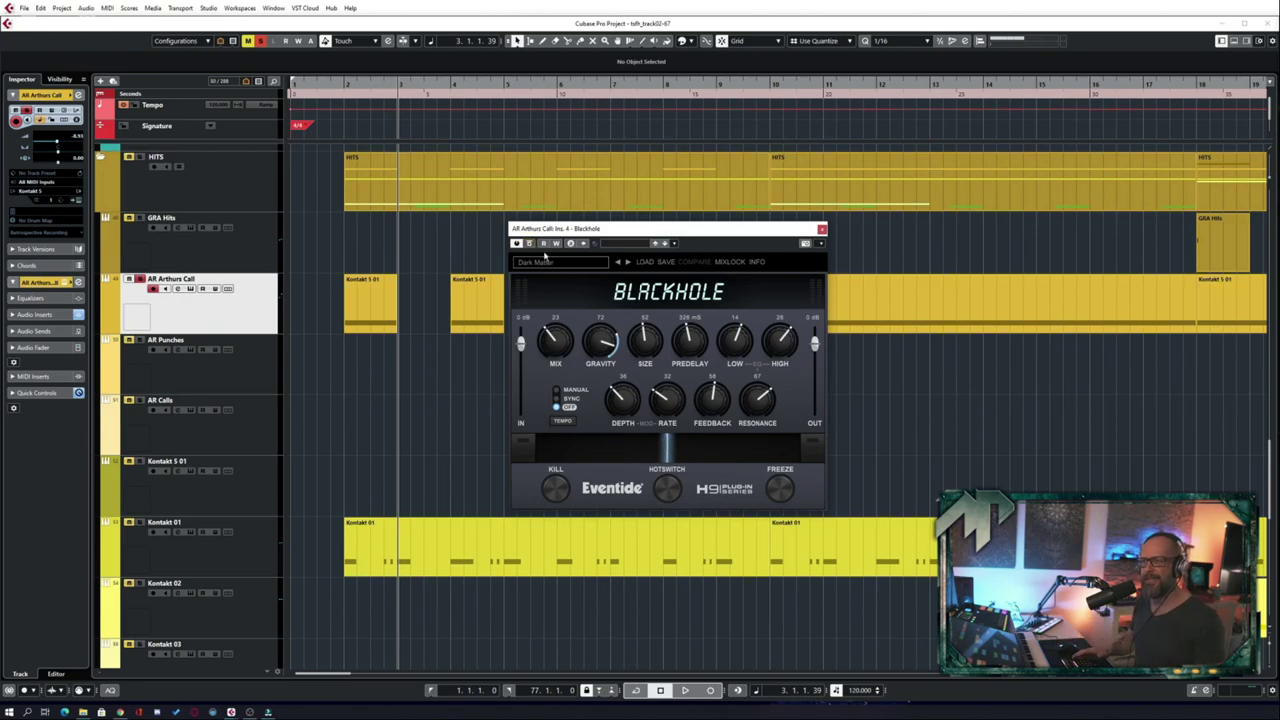
{"action": "key", "text": "Home"}
{"action": "key", "text": "space"}
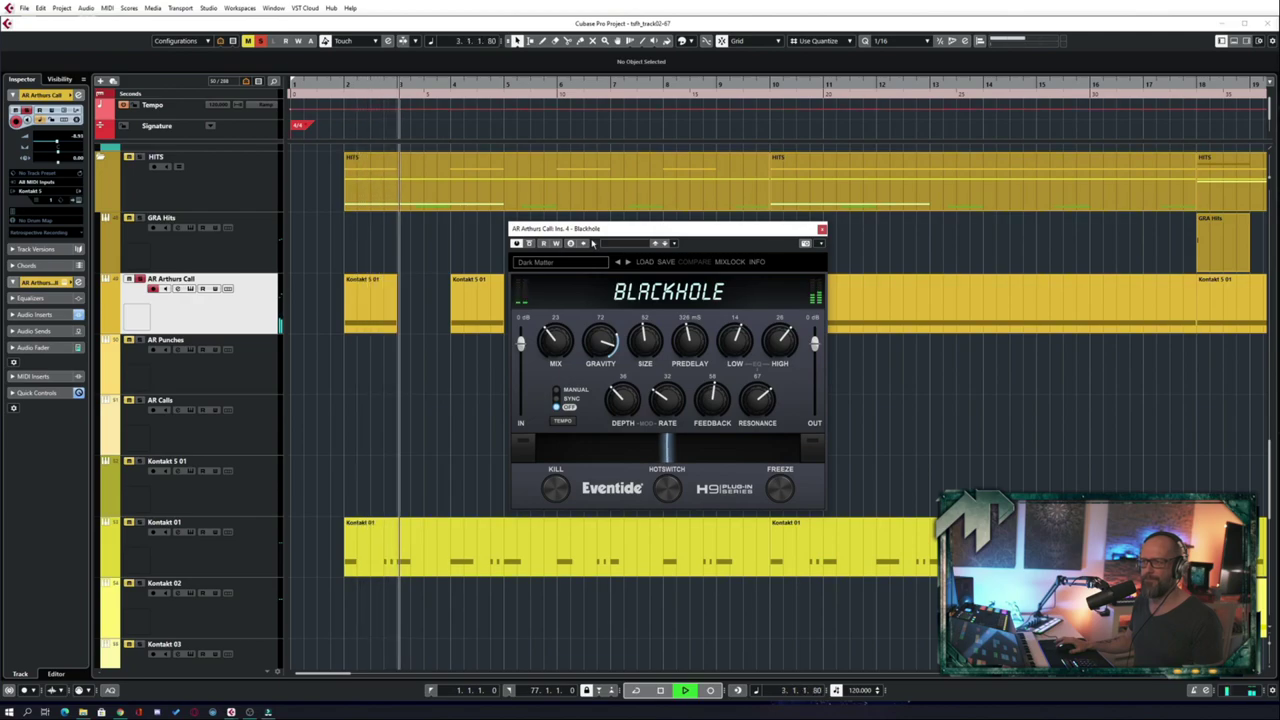
{"action": "key", "text": "space"}
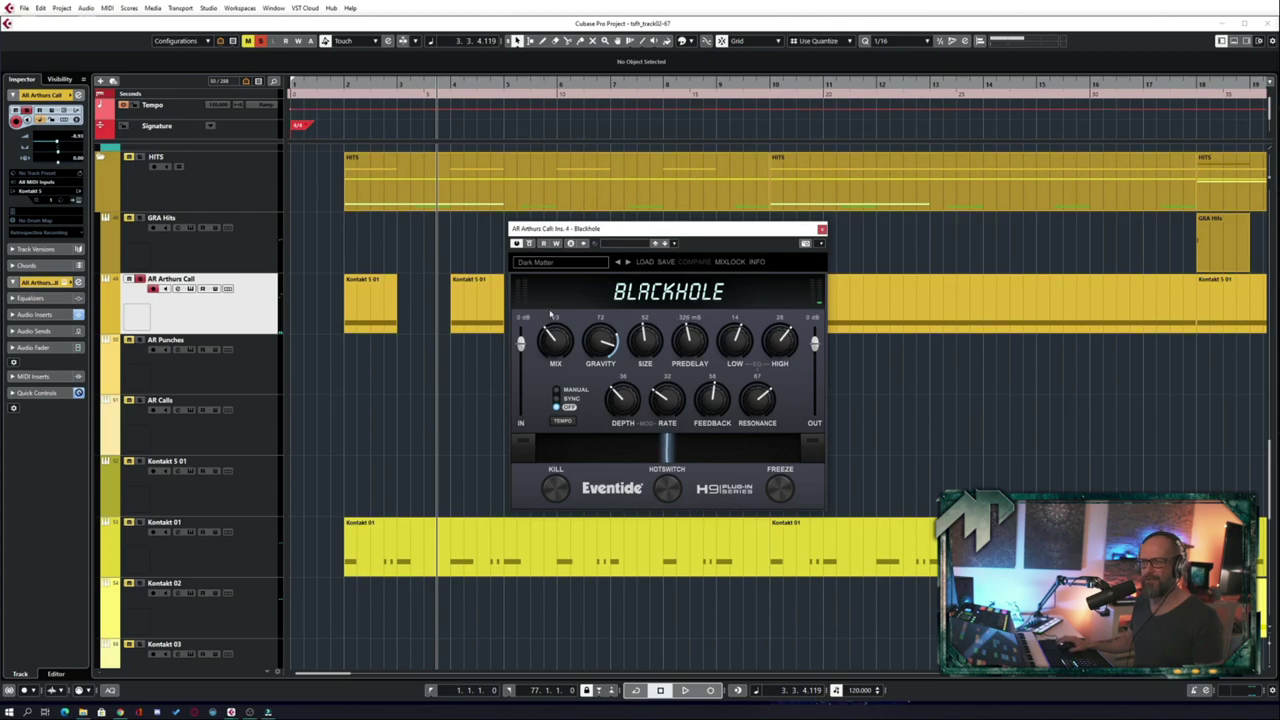
{"action": "key", "text": "KP_Subtract"}
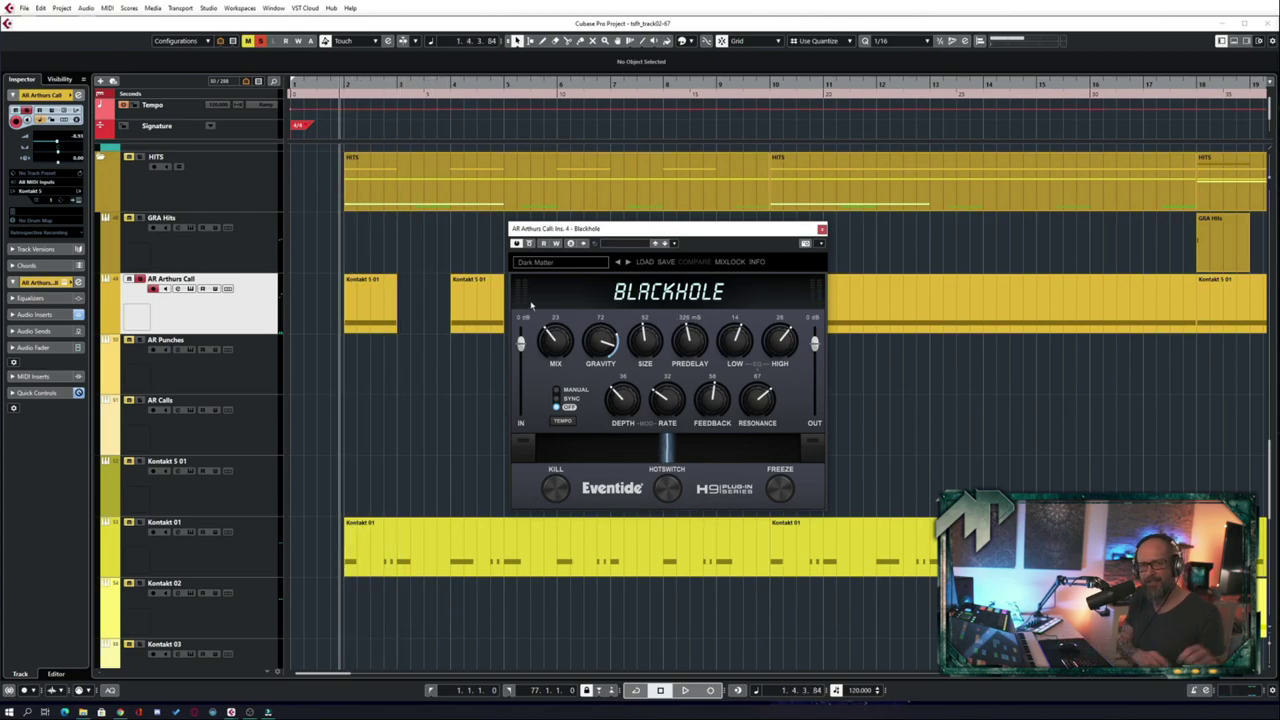
{"action": "key", "text": "space"}
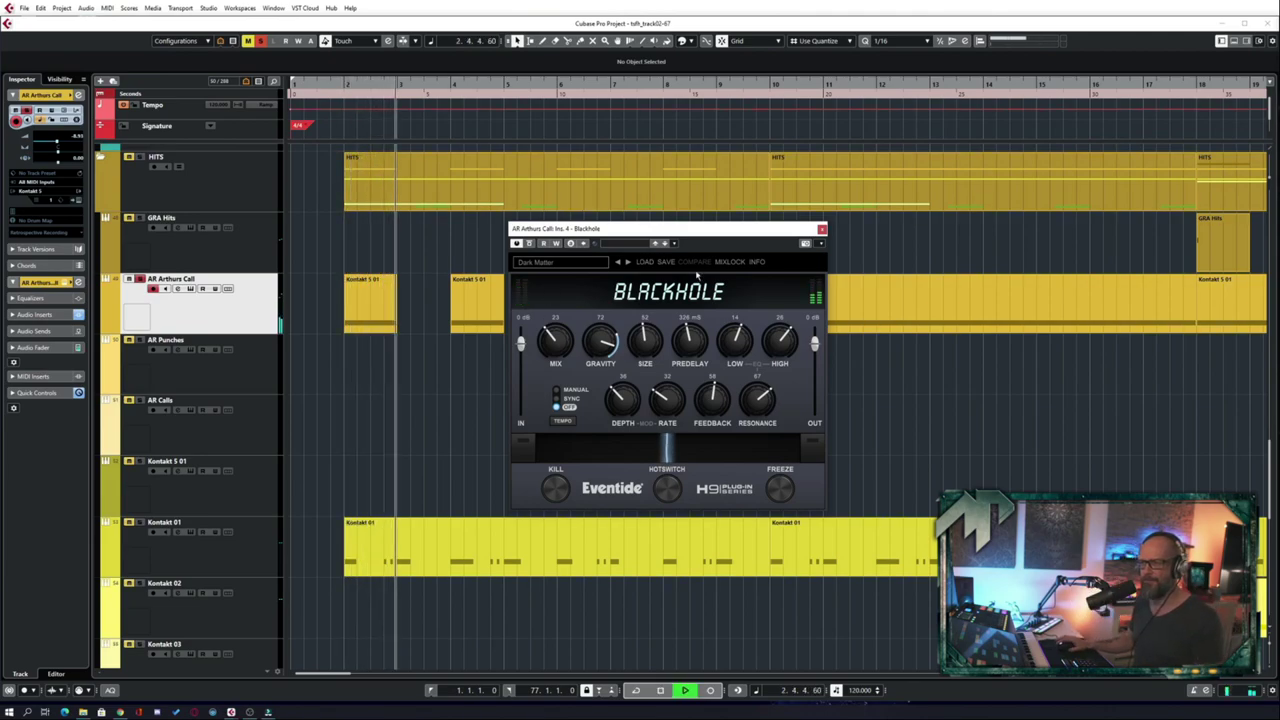
{"action": "left_click", "coordinate": [822, 229]}
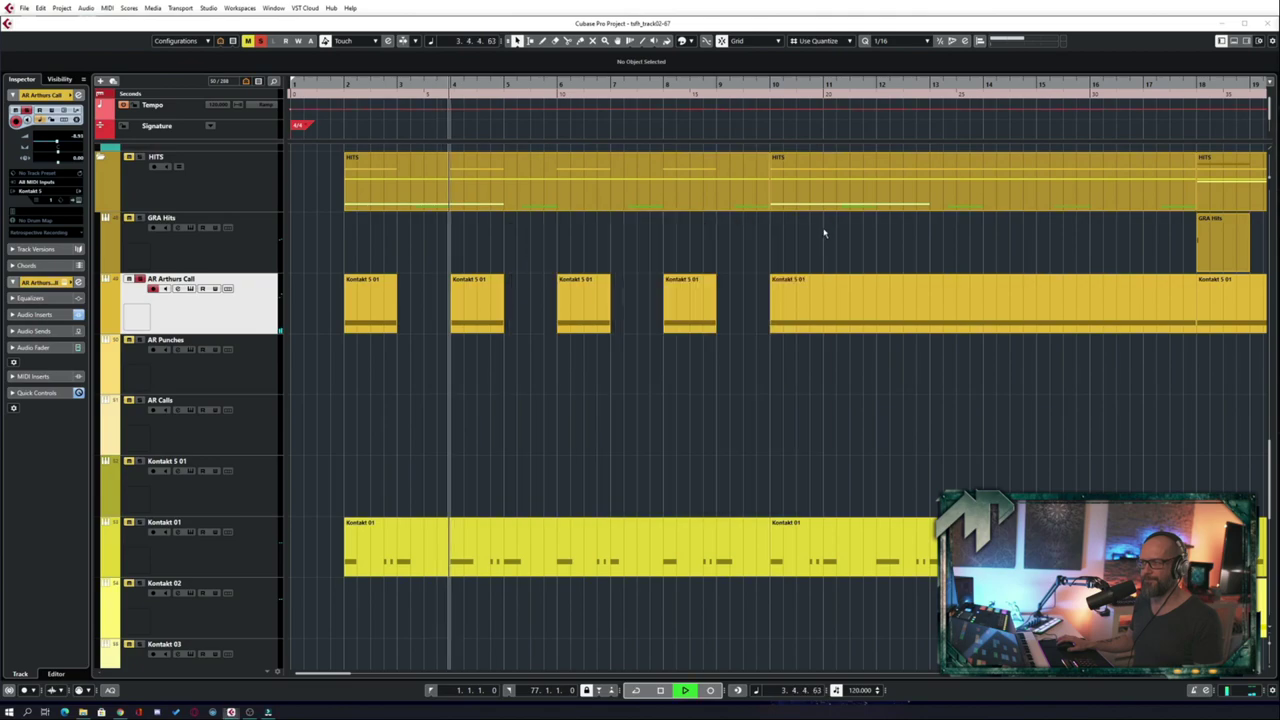
{"action": "key", "text": "space"}
- Move the solo from AR Arthurs Call to the Repro-1 01 track with clips from bar 2, and open its Hive instrument
{"action": "left_click", "coordinate": [138, 280]}
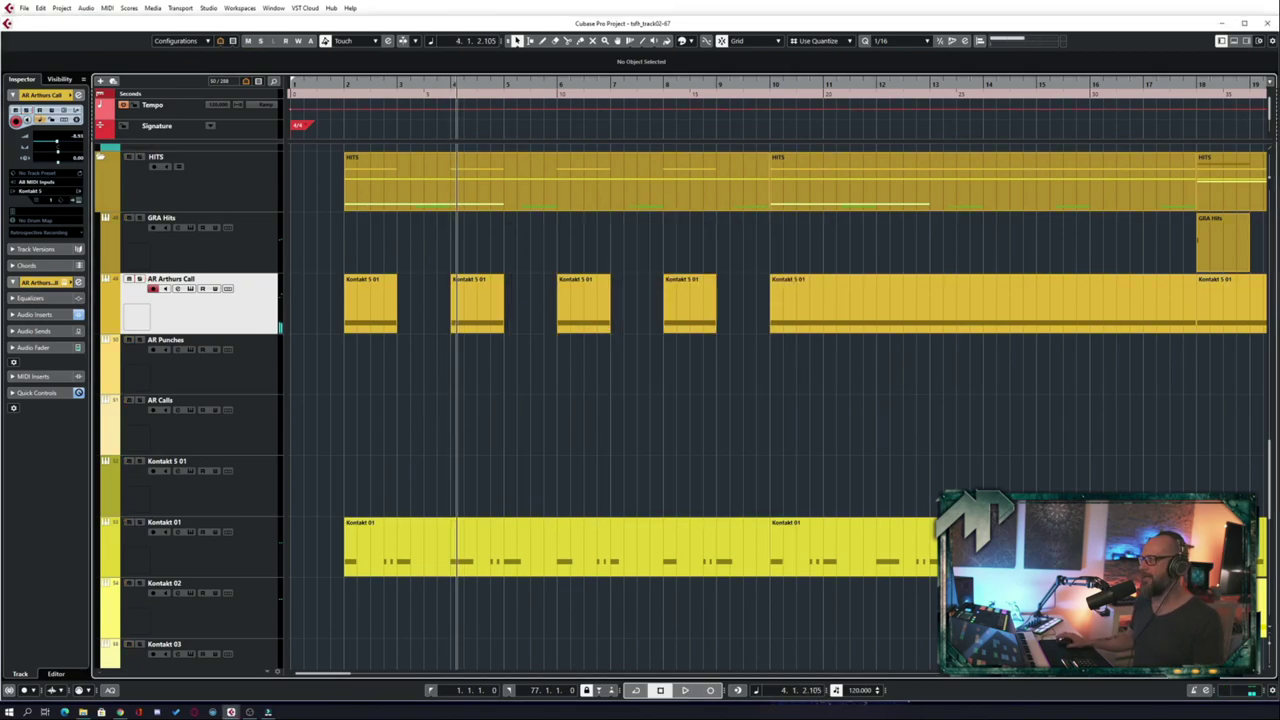
{"action": "scroll", "coordinate": [594, 369], "scroll_direction": "up", "scroll_amount": 6}
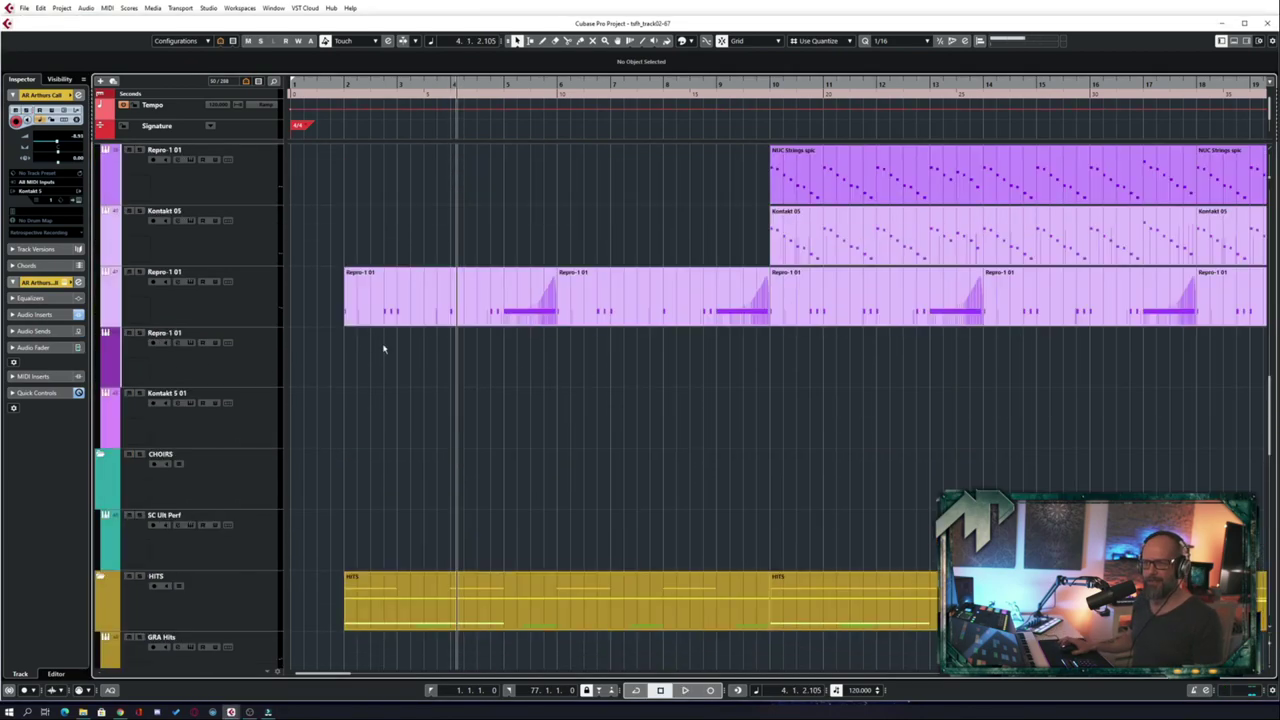
{"action": "left_click", "coordinate": [140, 272]}
{"action": "left_click", "coordinate": [189, 283]}
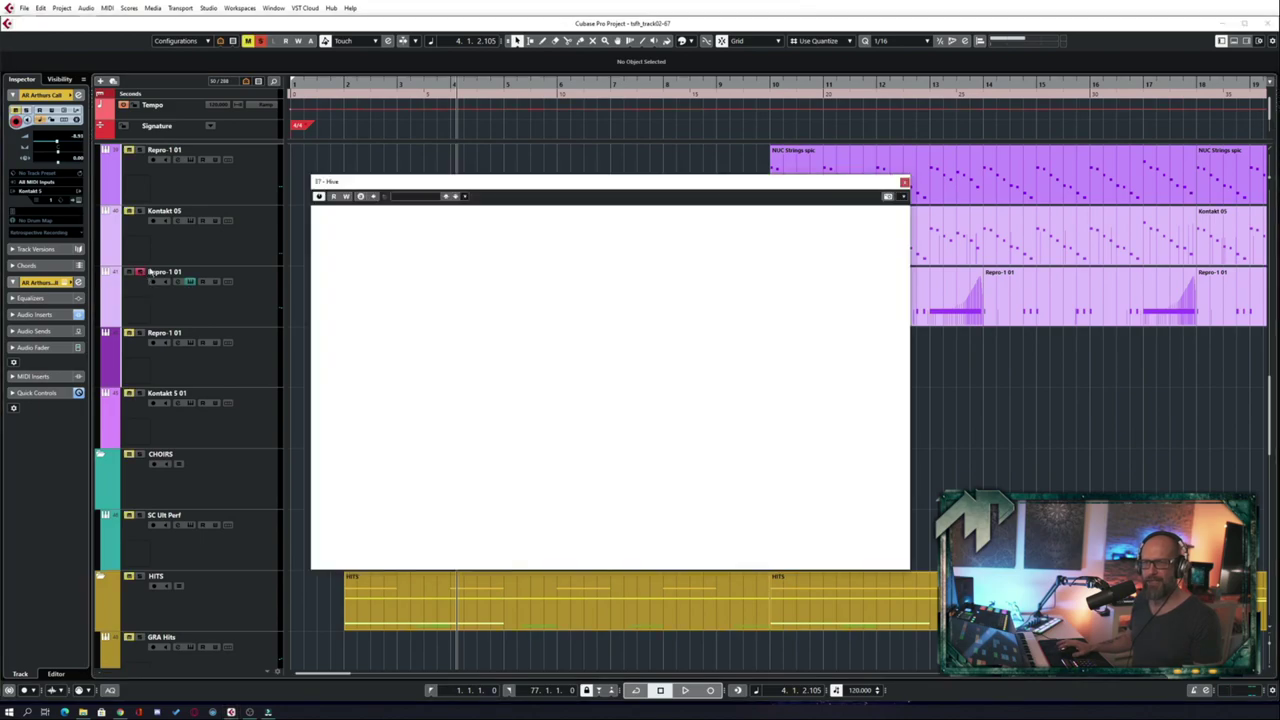
{"action": "left_click_drag", "start_coordinate": [513, 188], "coordinate": [891, 254]}
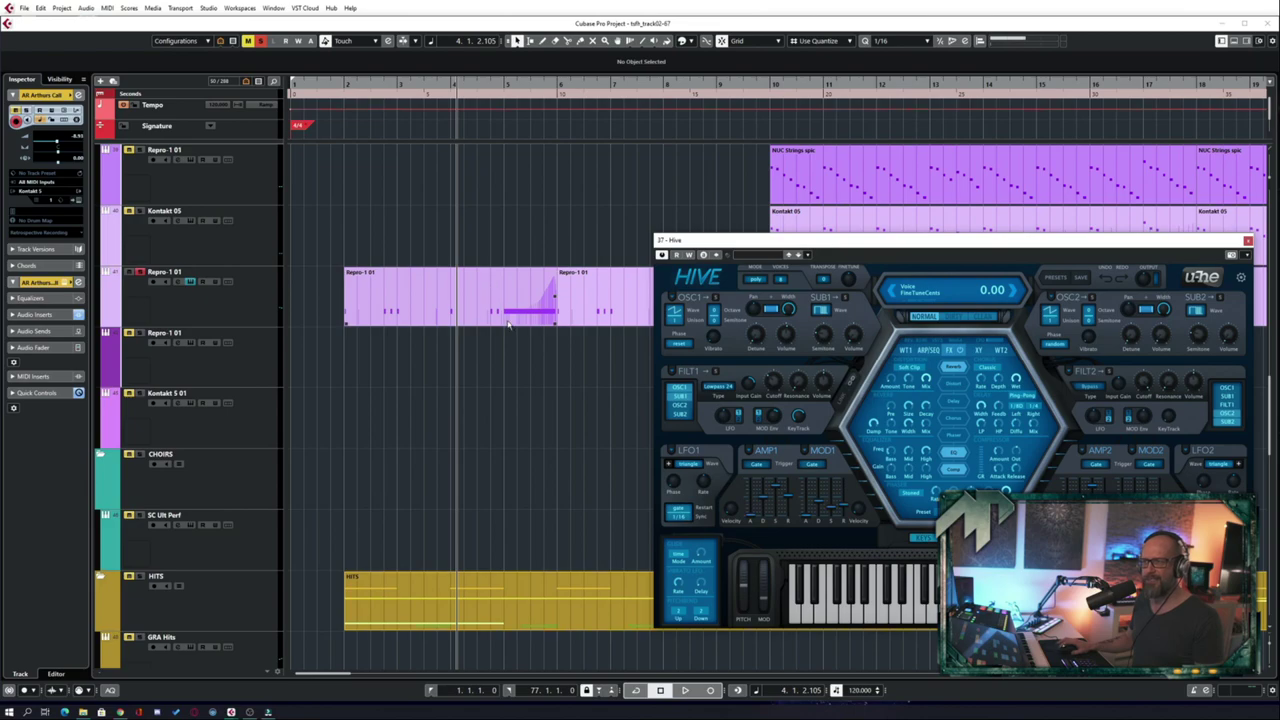
- Open the first Repro-1 01 clip in the Key Editor beside Hive, showing its notes, velocities and Modulation (CC 1) curve
{"action": "double_click", "coordinate": [549, 283]}
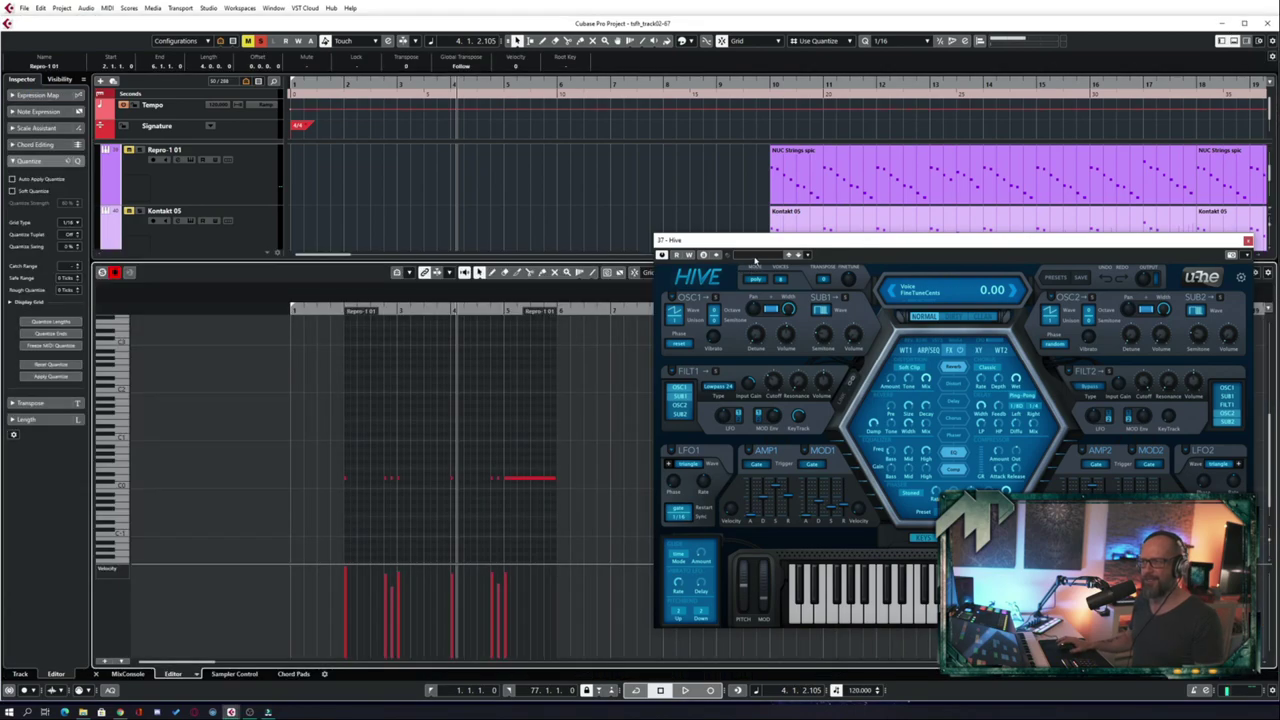
{"action": "left_click_drag", "start_coordinate": [769, 243], "coordinate": [871, 248]}
{"action": "key", "text": "h"}
{"action": "key", "text": "h"}
{"action": "key", "text": "h"}
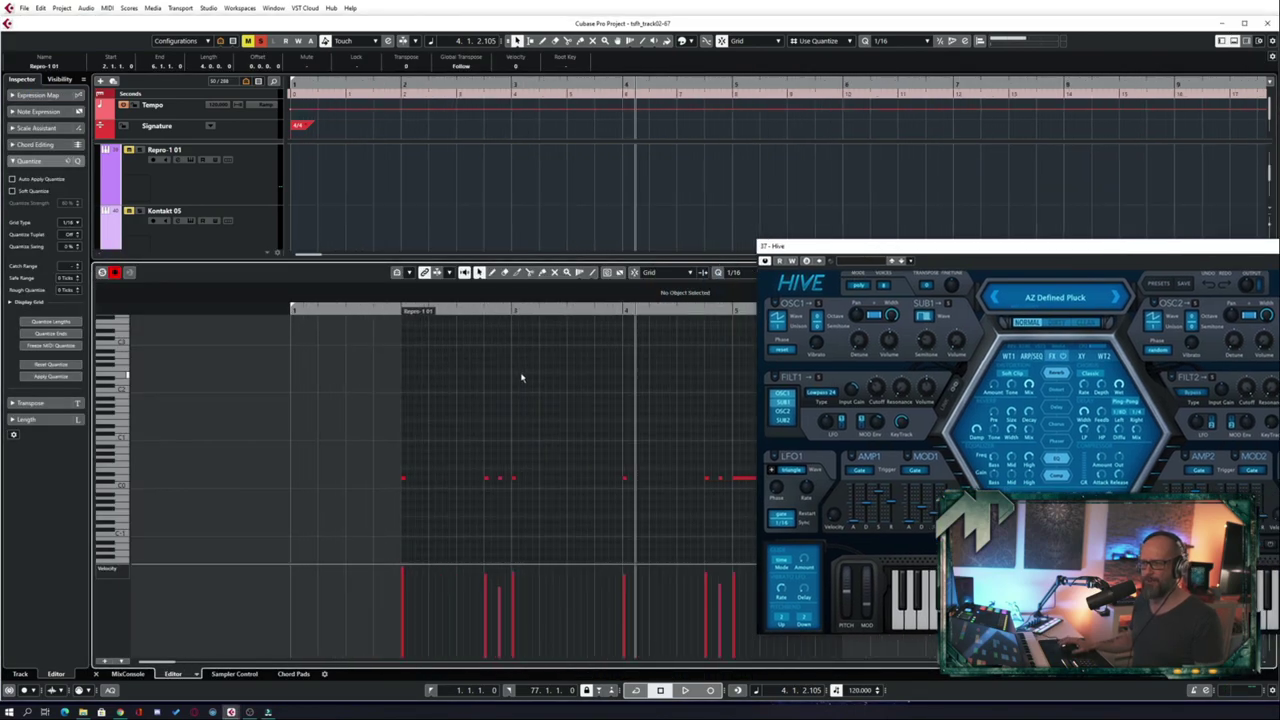
{"action": "scroll", "coordinate": [550, 394], "scroll_direction": "right", "scroll_amount": 2}
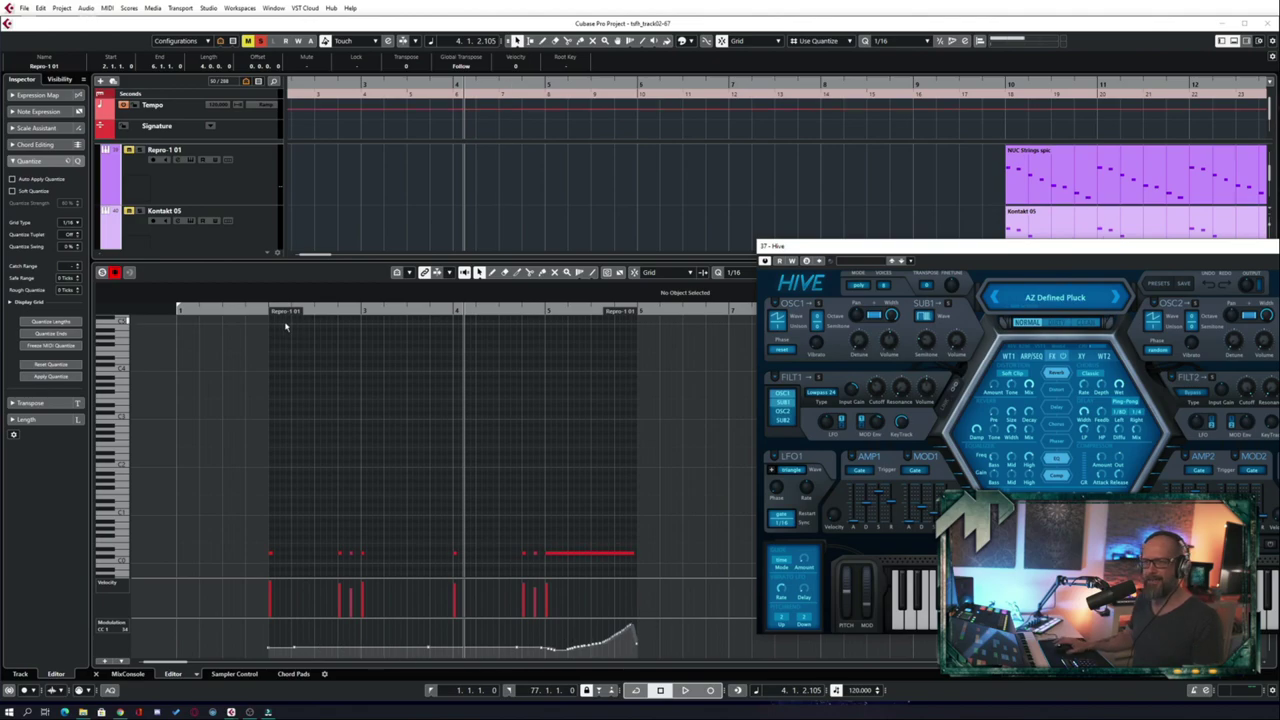
- Play the Repro-1 01 clip in the Key Editor from just before bar 2 to the start of bar 6
{"action": "left_click", "coordinate": [258, 311]}
{"action": "key", "text": "space"}
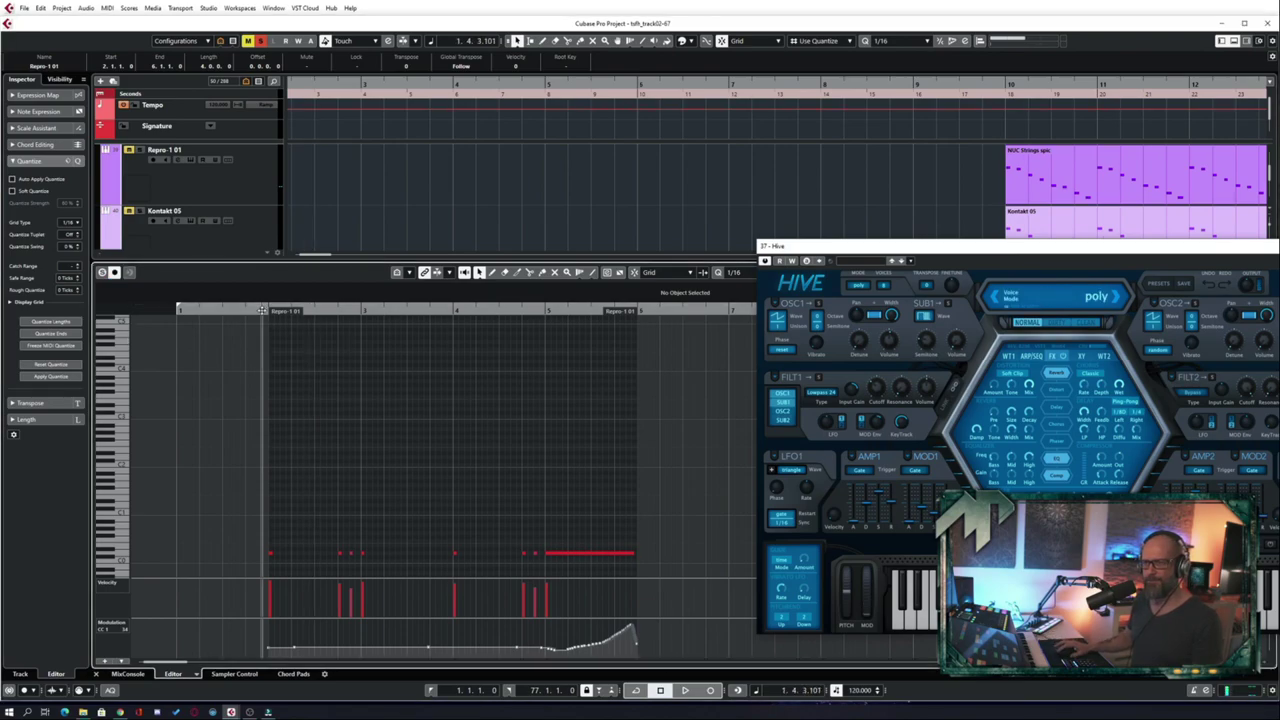
{"action": "key", "text": "space"}
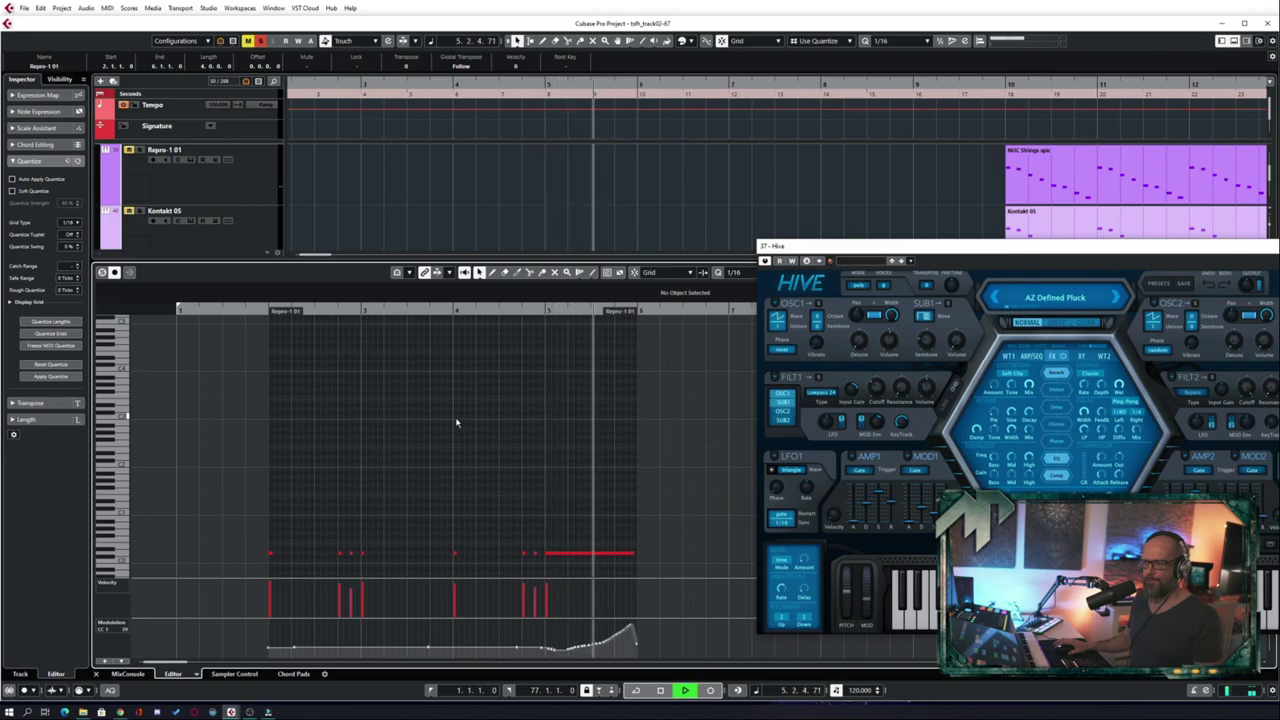
{"action": "key", "text": "space"}
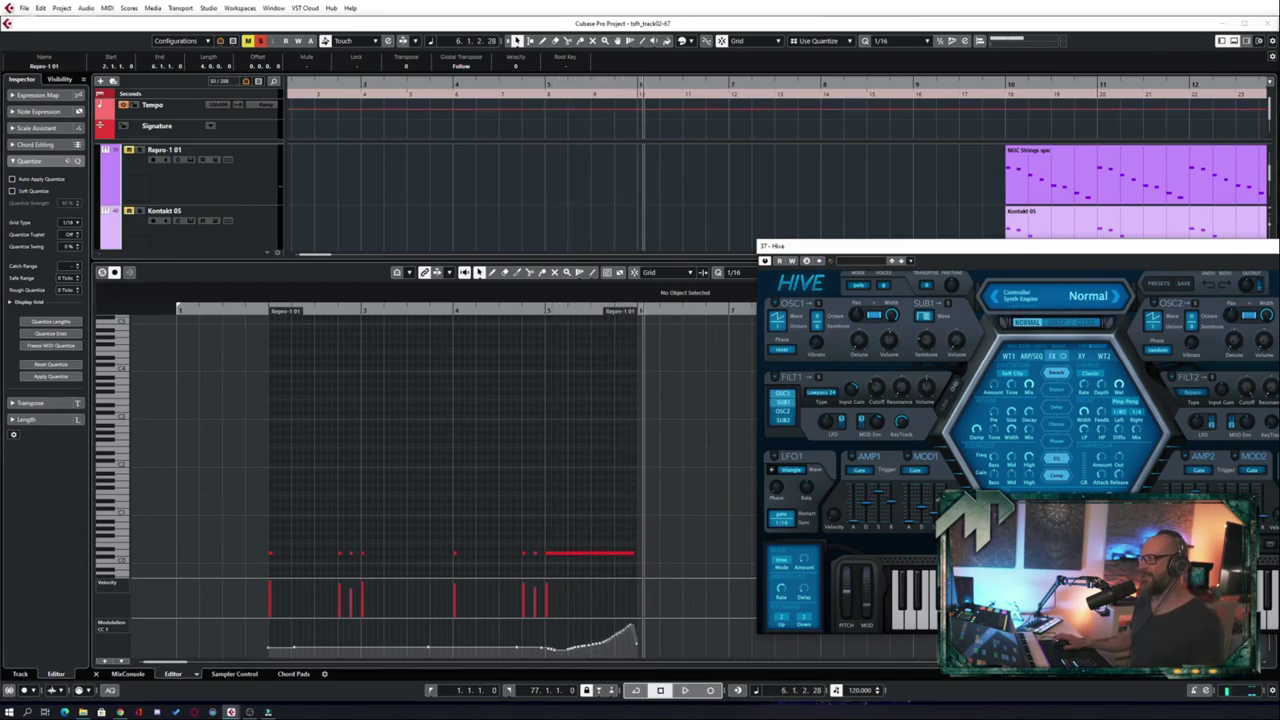
- Play the Repro-1 01 clip from just before bar 2 to bar 6 with its MDMX Screamer insert in view, and close the Screamer and Hive windows
{"action": "left_click_drag", "start_coordinate": [1057, 205], "coordinate": [813, 186]}
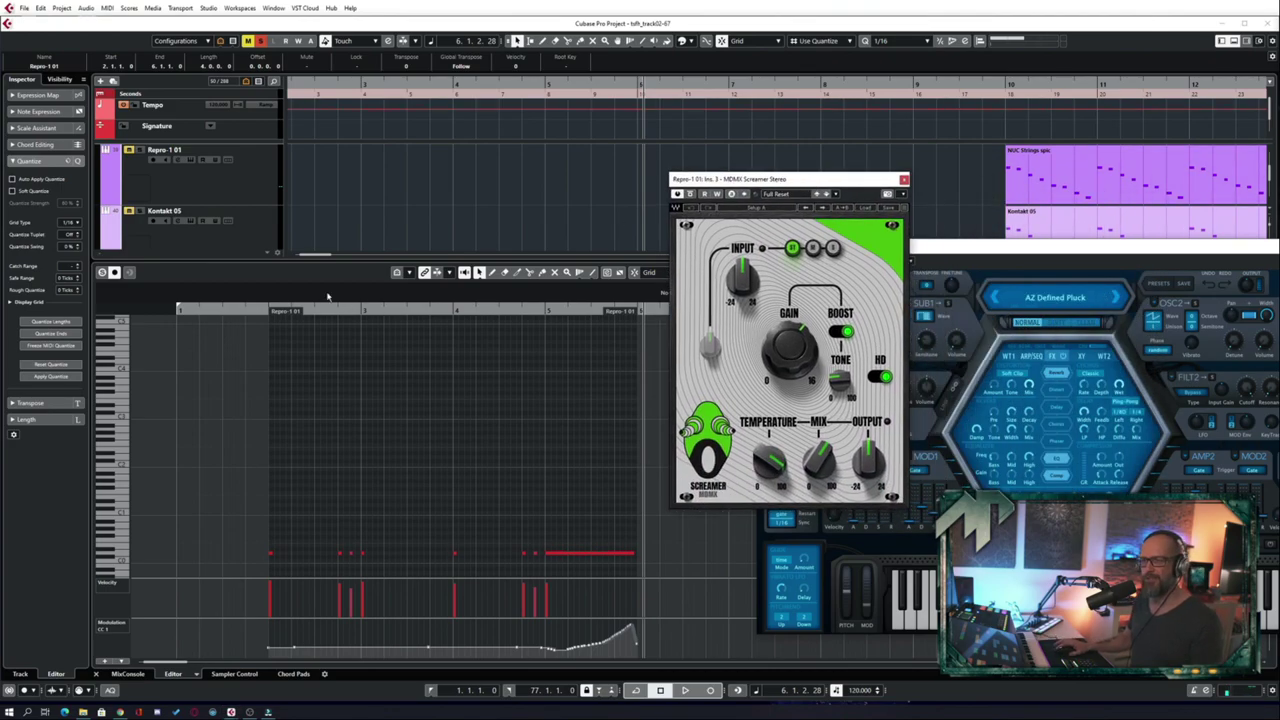
{"action": "left_click", "coordinate": [259, 311]}
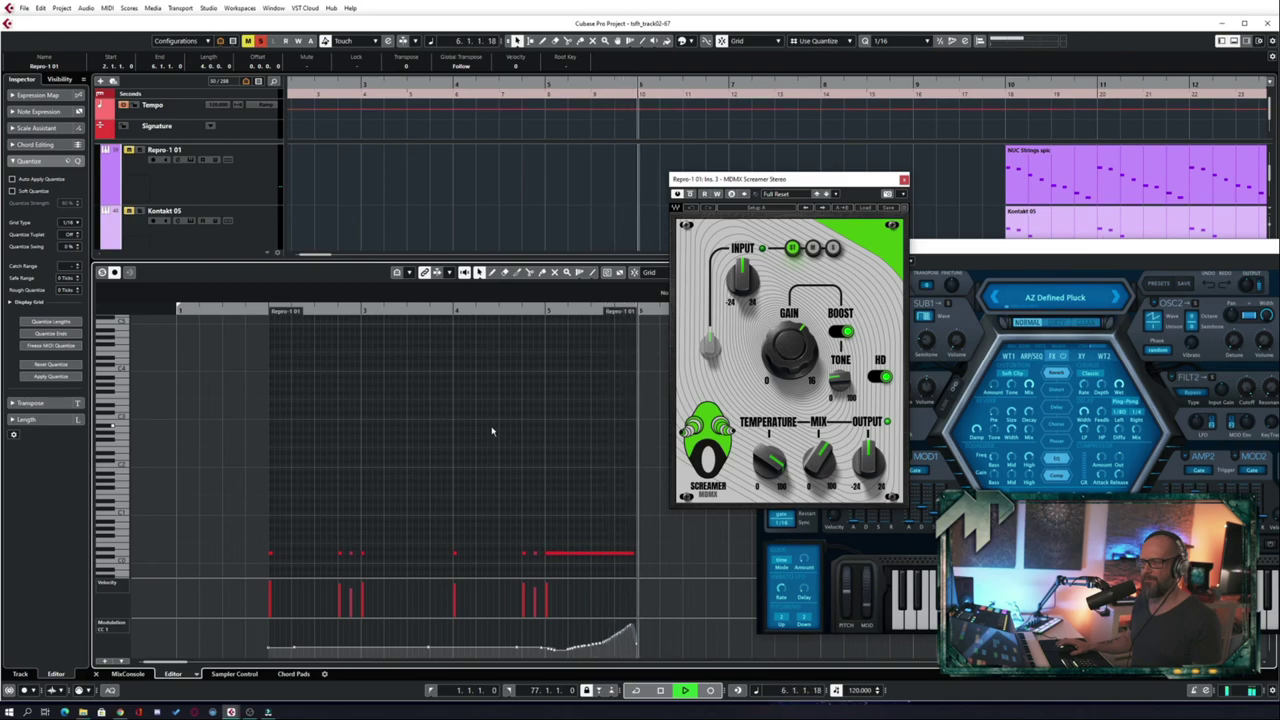
{"action": "key", "text": "space"}
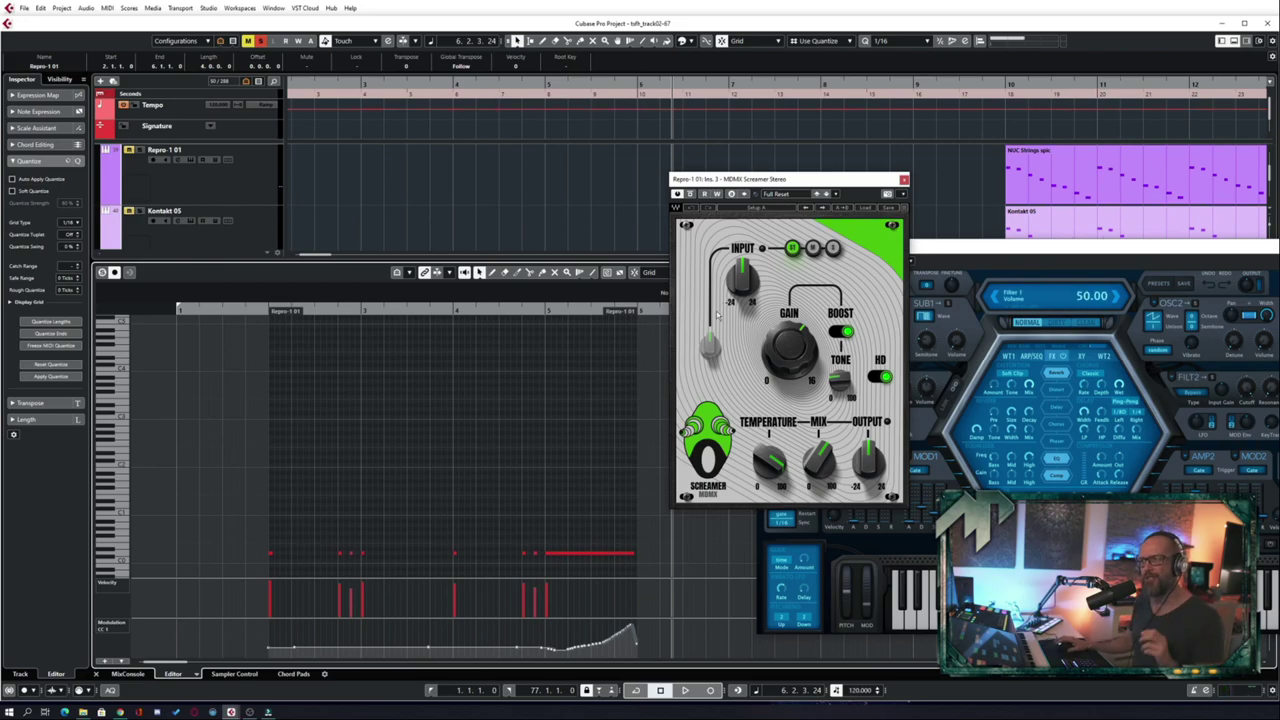
{"action": "left_click", "coordinate": [904, 179]}
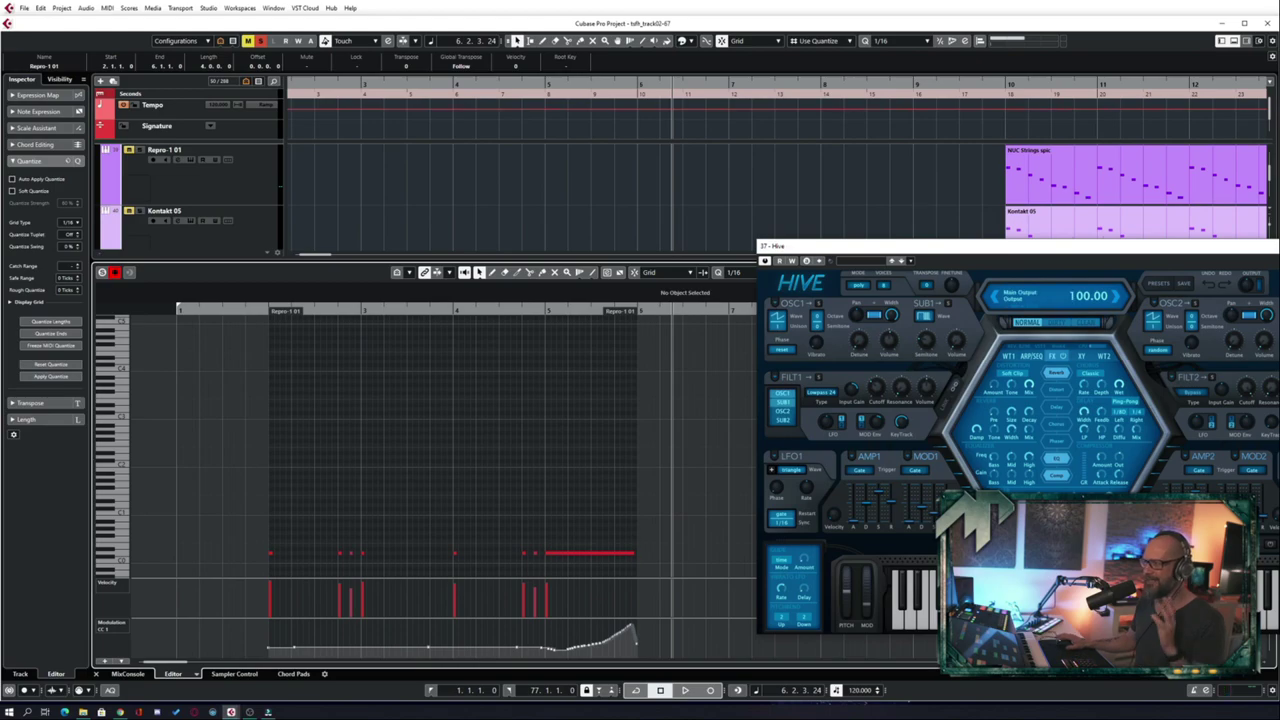
{"action": "key", "text": "ctrl+w"}
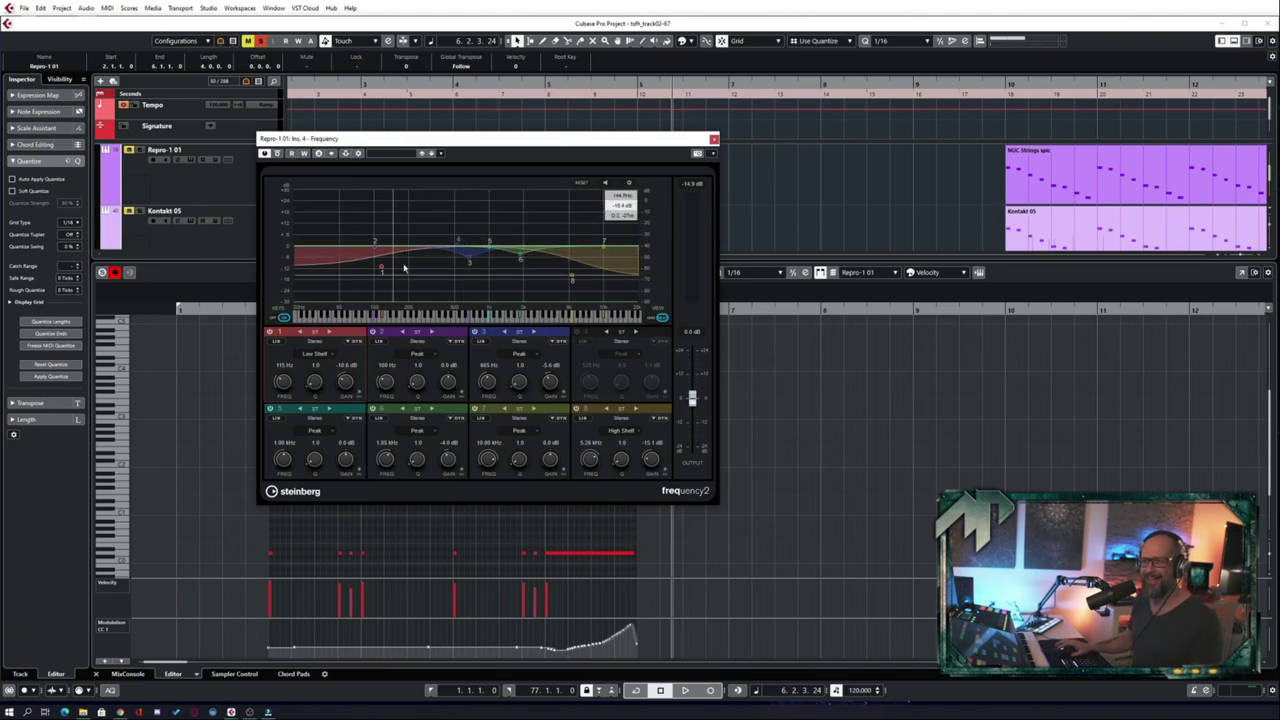
- Bypass the Frequency EQ insert on Repro-1 01 and play the clip from just before bar 2 into bar 3
{"action": "left_click_drag", "start_coordinate": [475, 140], "coordinate": [632, 154]}
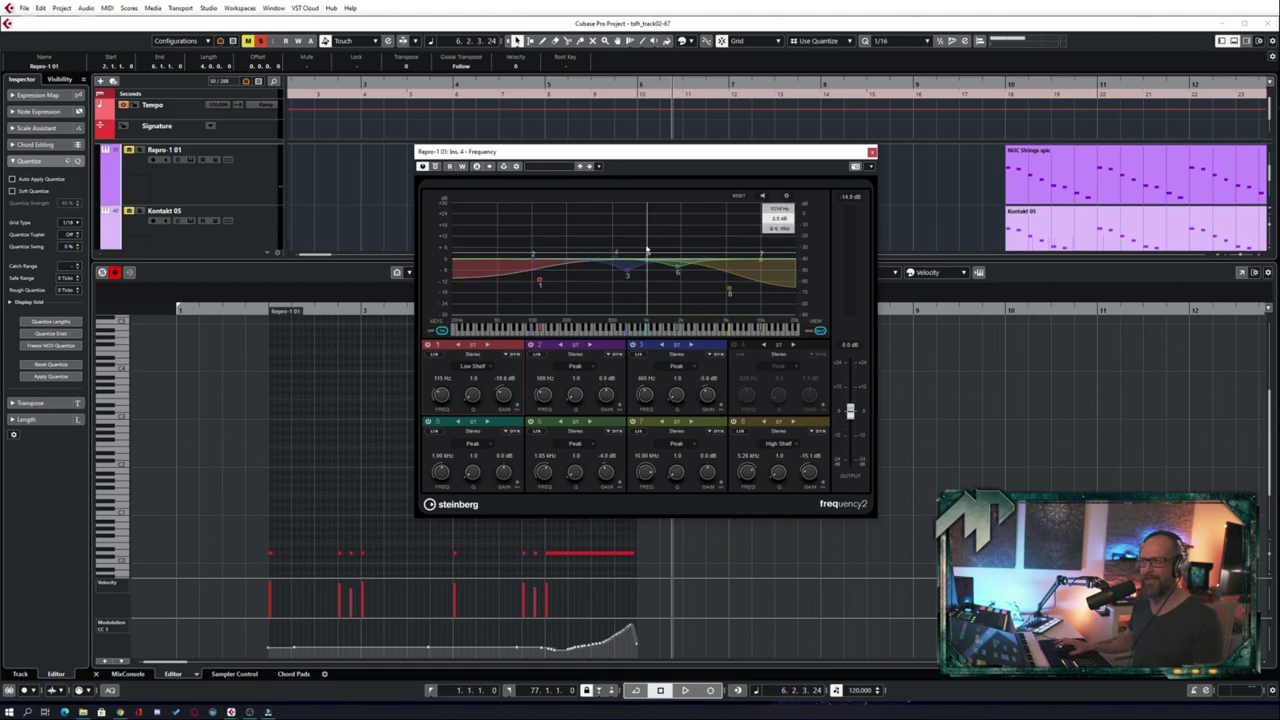
{"action": "left_click", "coordinate": [435, 166]}
{"action": "left_click", "coordinate": [254, 311]}
{"action": "key", "text": "space"}
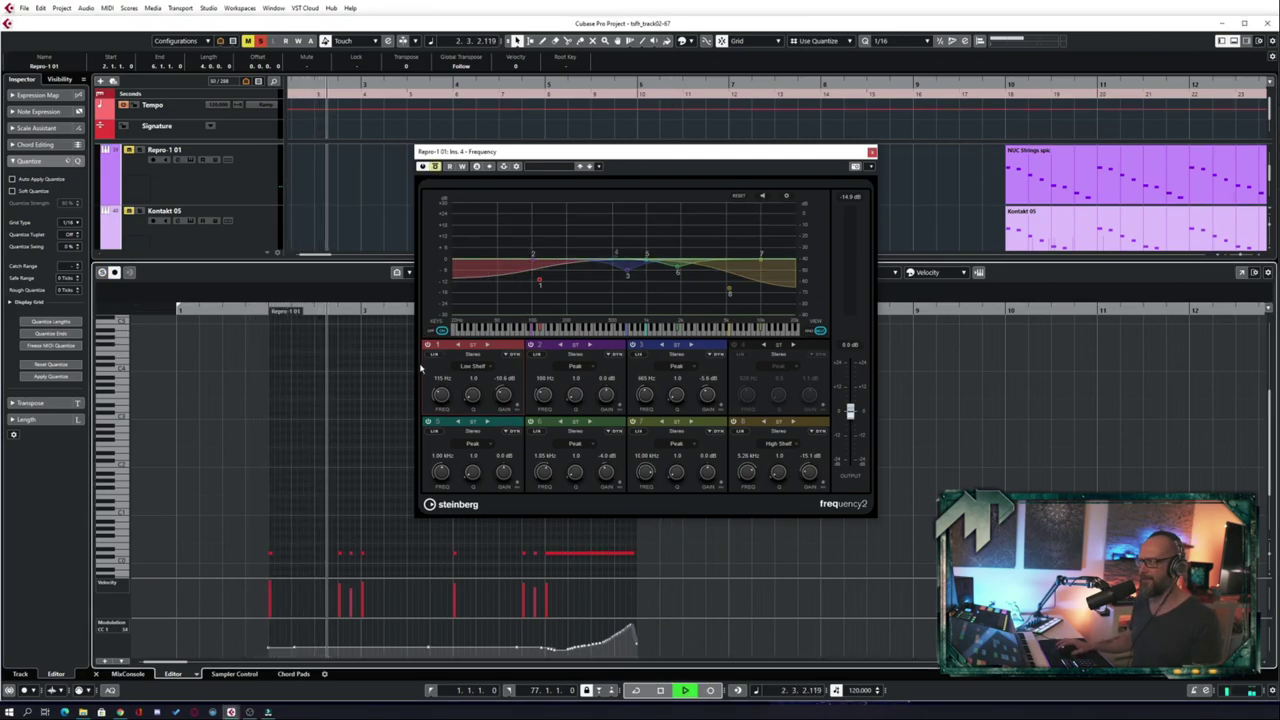
{"action": "key", "text": "space"}
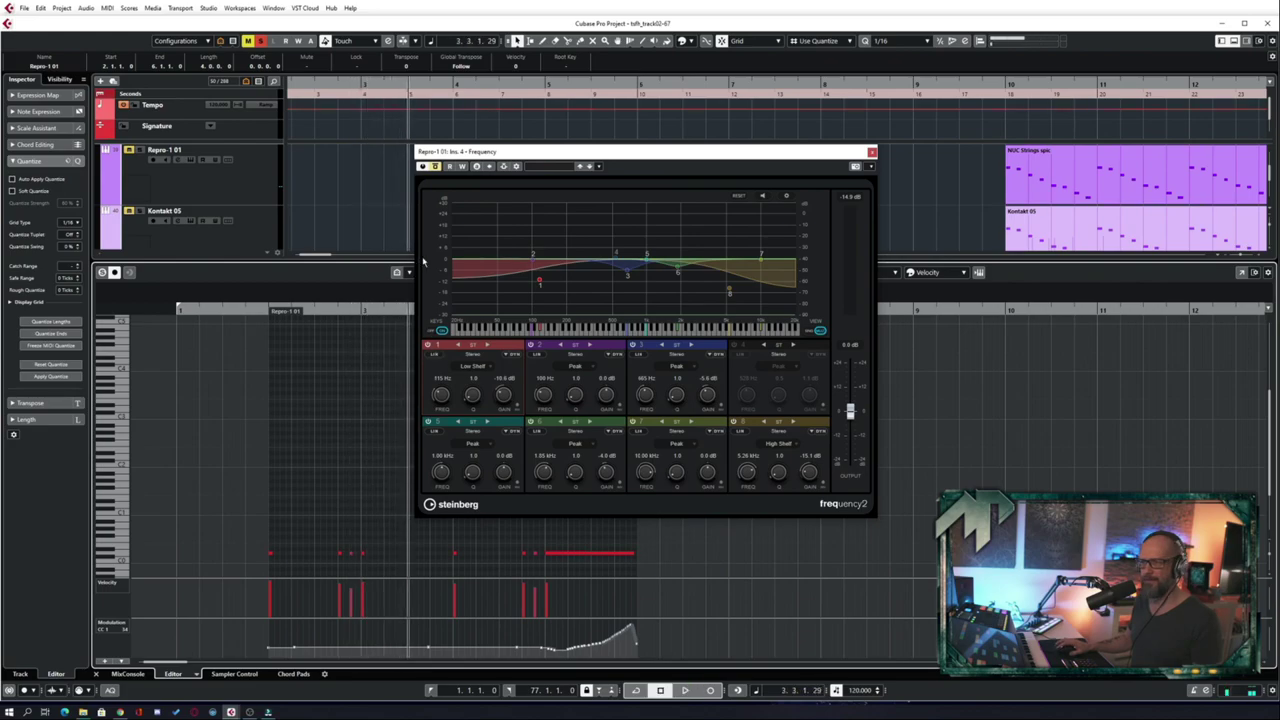
- Take the Frequency EQ out of bypass, replay the Repro-1 01 clip from just before bar 2 into bar 3, and close the plug-in
{"action": "left_click", "coordinate": [434, 167]}
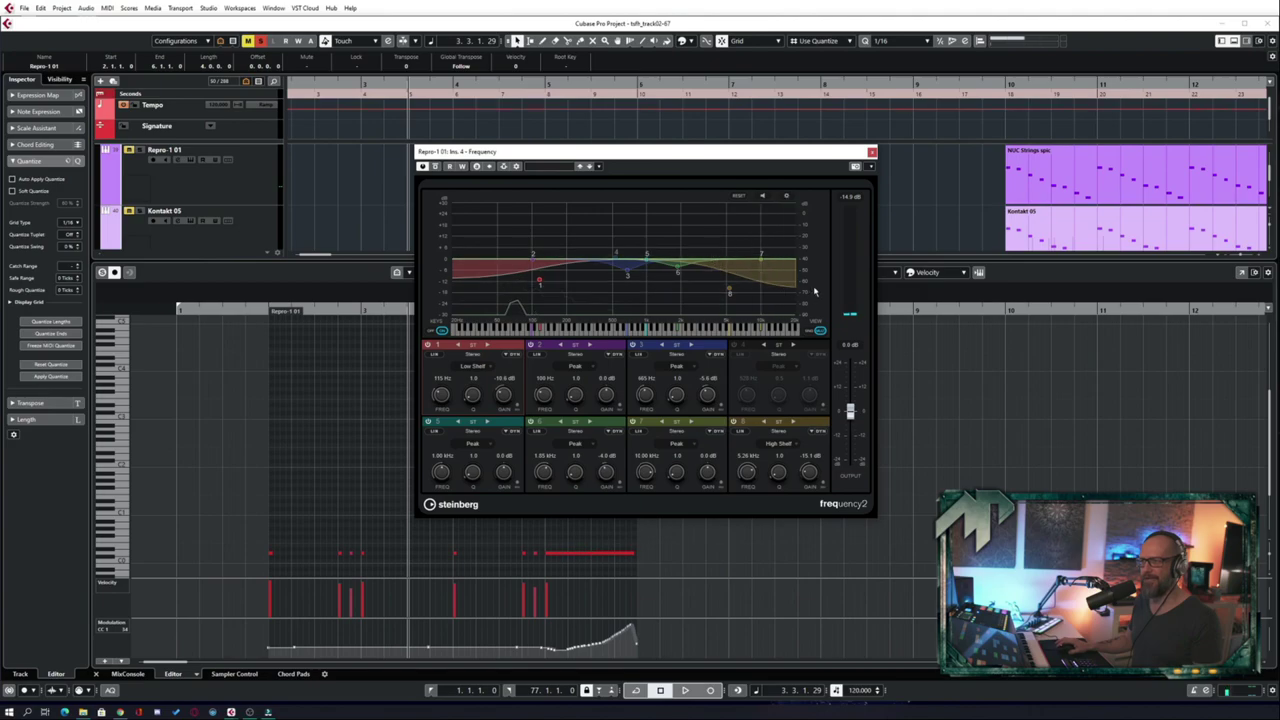
{"action": "left_click", "coordinate": [251, 311]}
{"action": "key", "text": "space"}
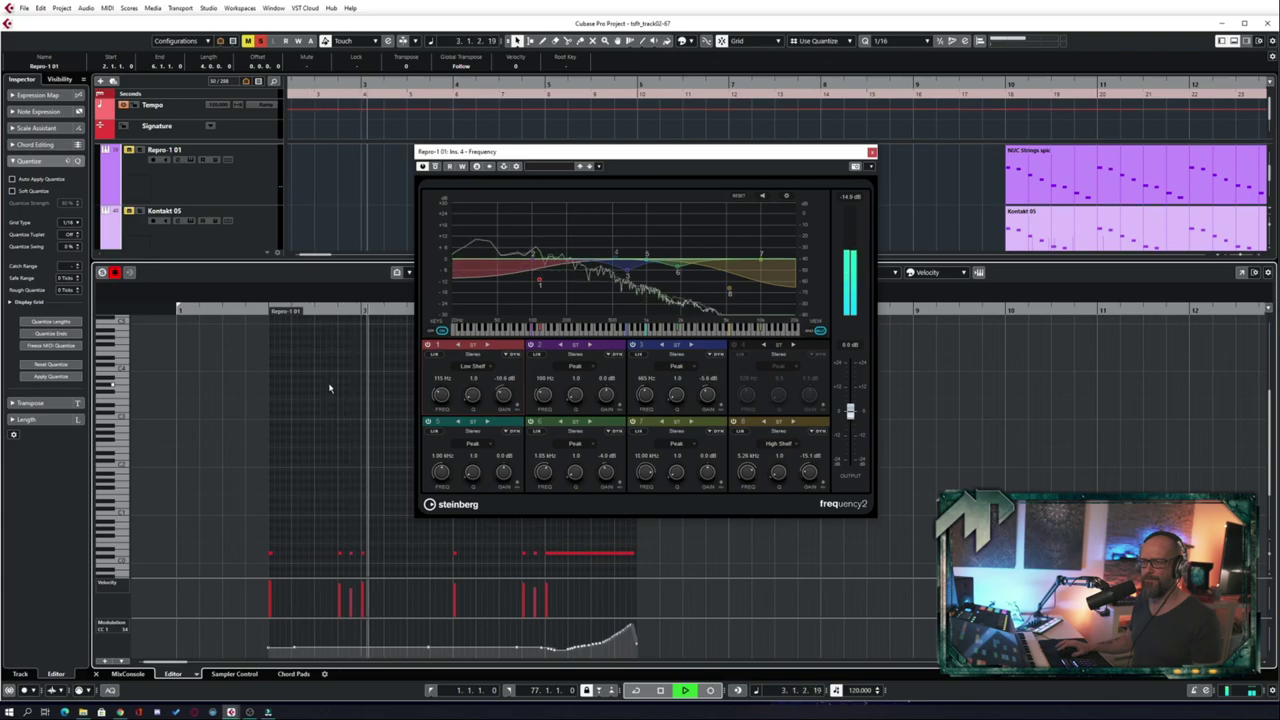
{"action": "key", "text": "space"}
{"action": "left_click", "coordinate": [872, 151]}
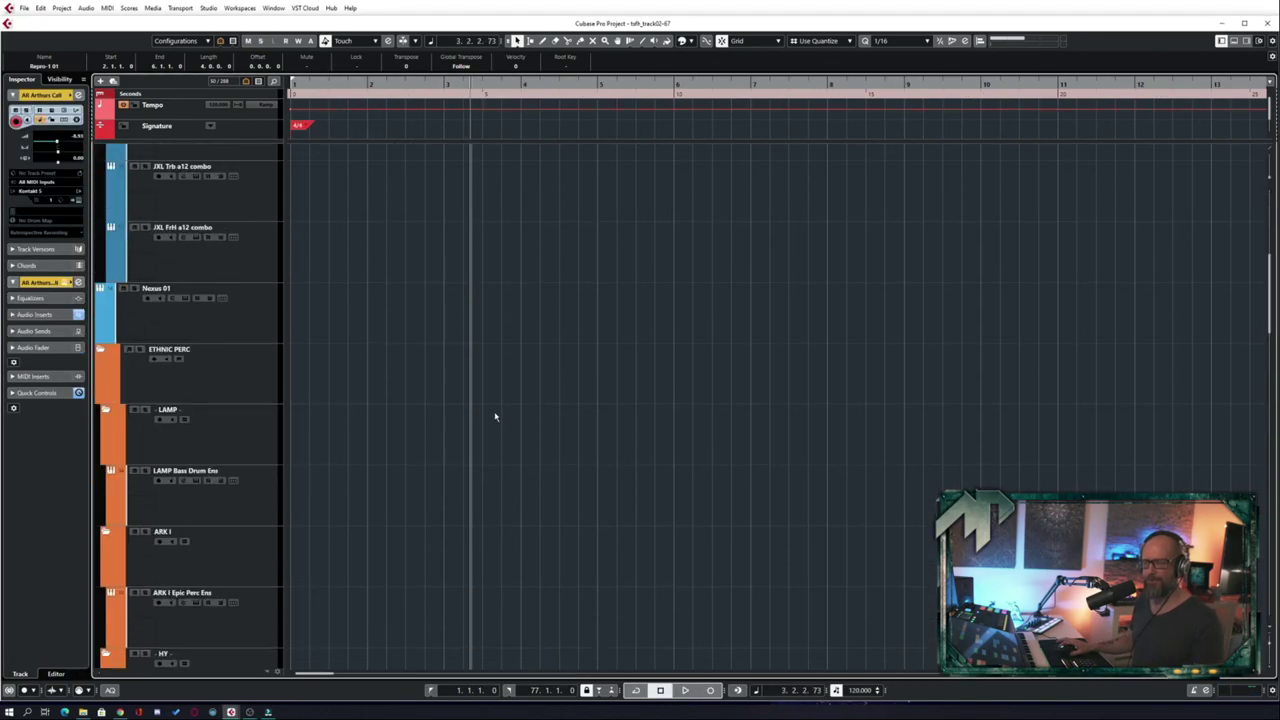
- Play all tracks together without solo from the project start to bar 10 in the arrangement overview
{"action": "key", "text": "shift+f"}
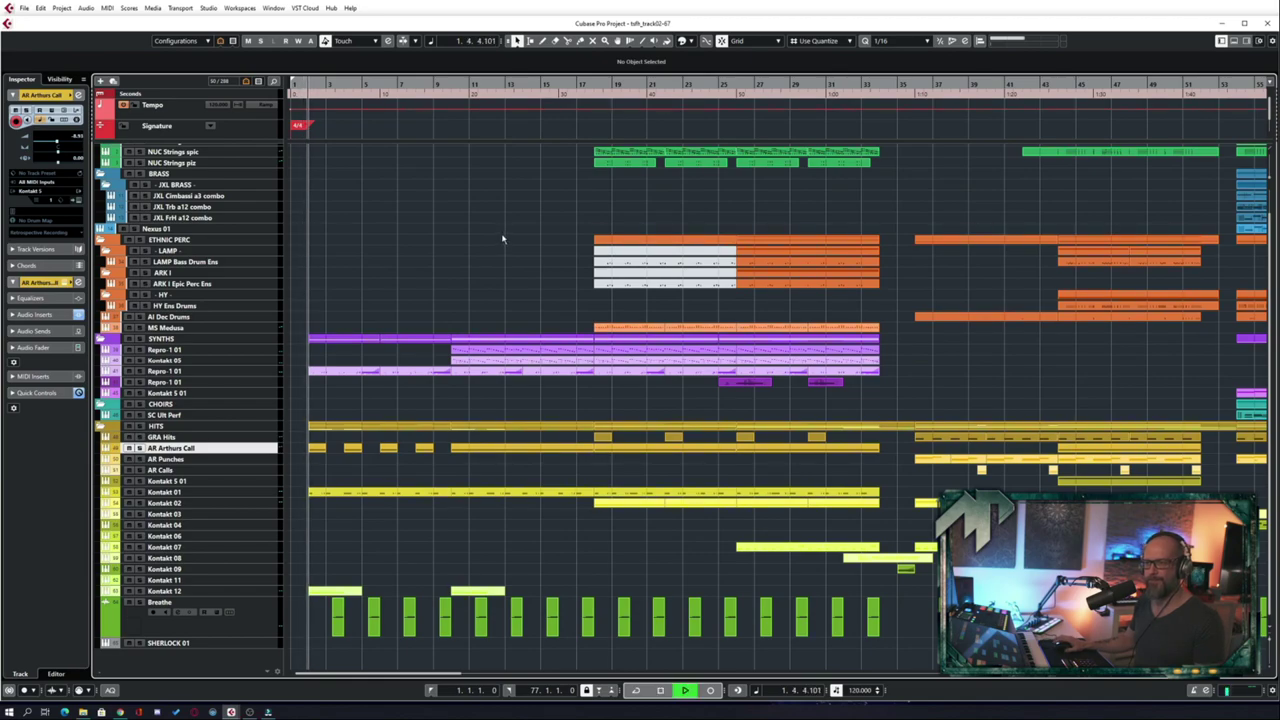
{"action": "key", "text": "shift+g"}
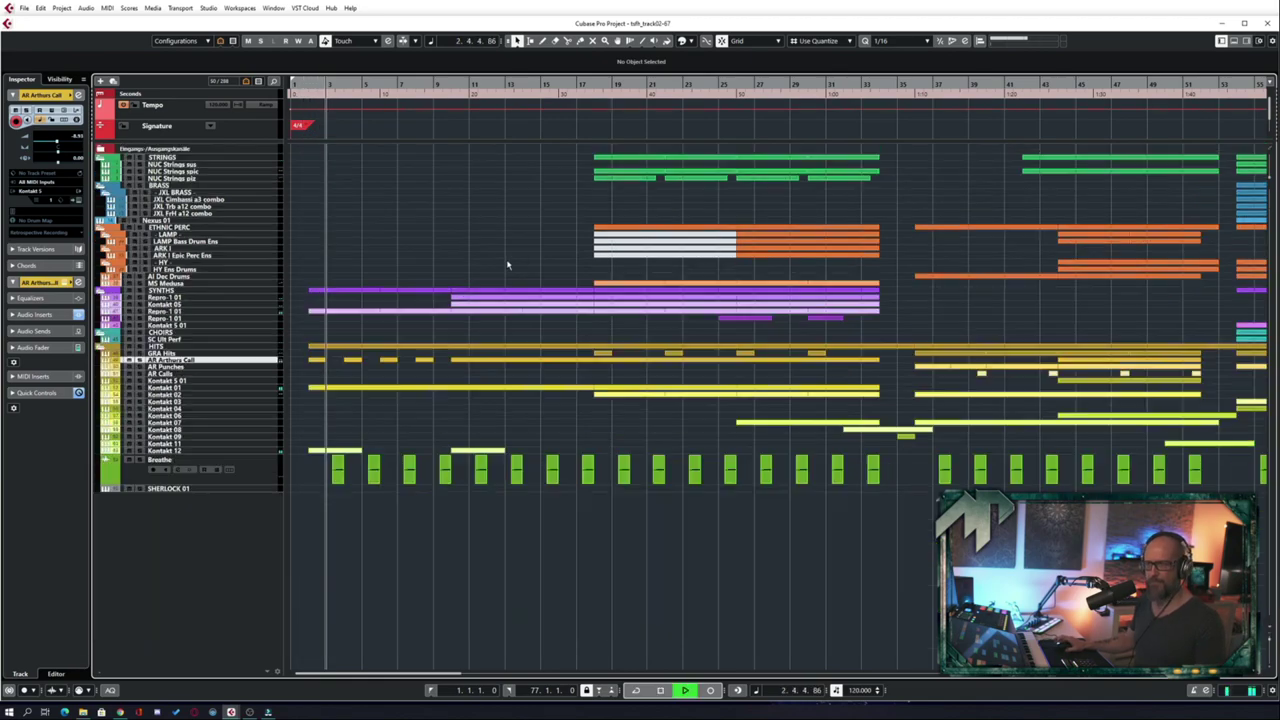
{"action": "key", "text": "shift+h"}
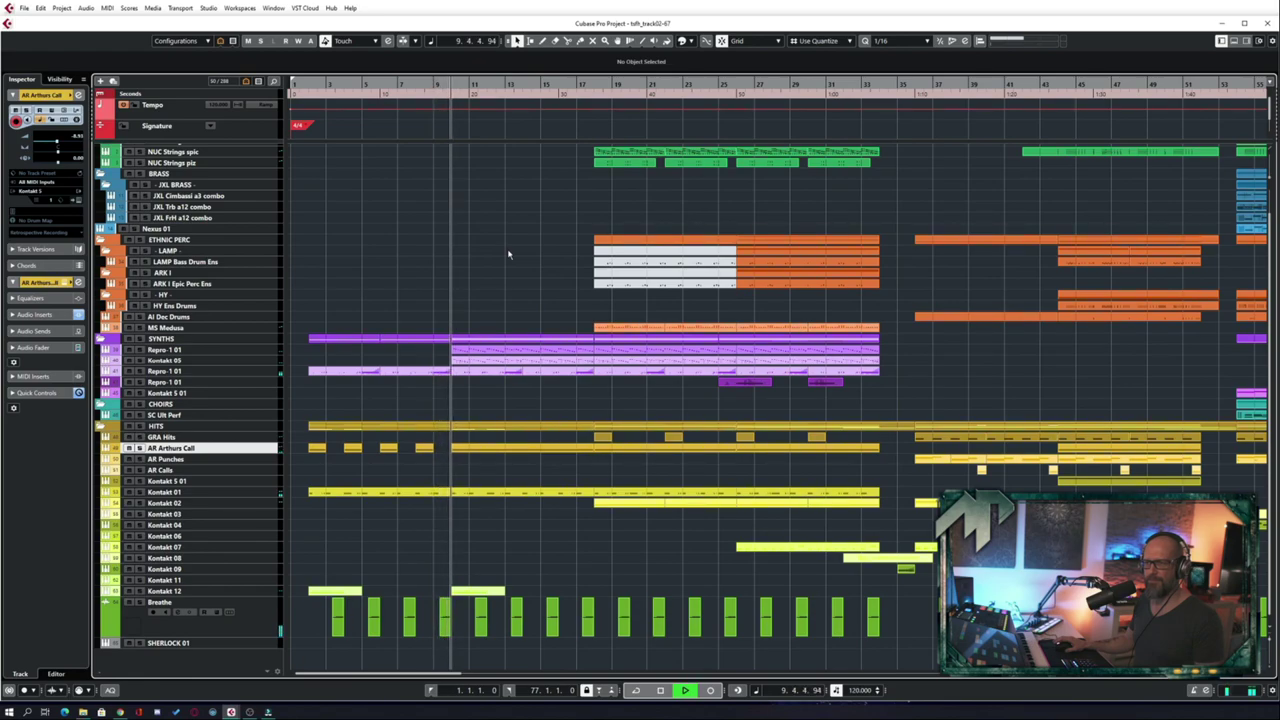
{"action": "key", "text": "space"}
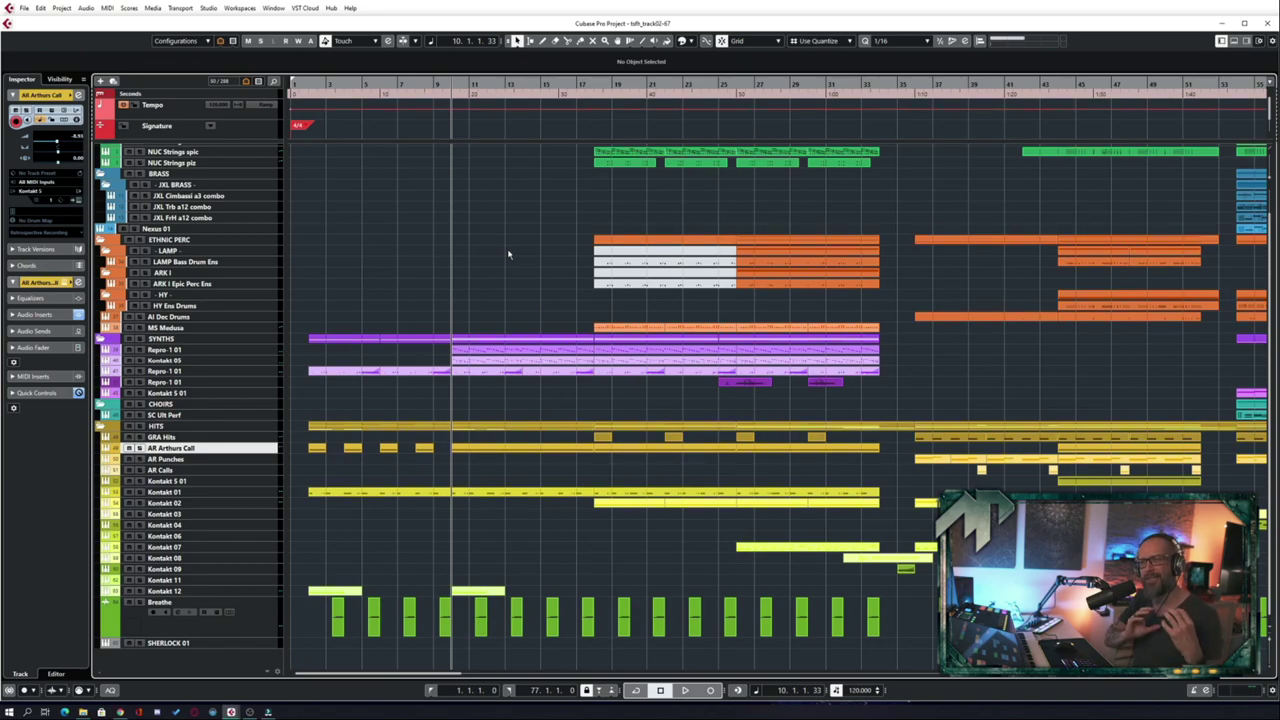
- Fit the whole arrangement in view and start playback from the beginning of the project
{"action": "key", "text": "h"}
{"action": "key", "text": "h"}
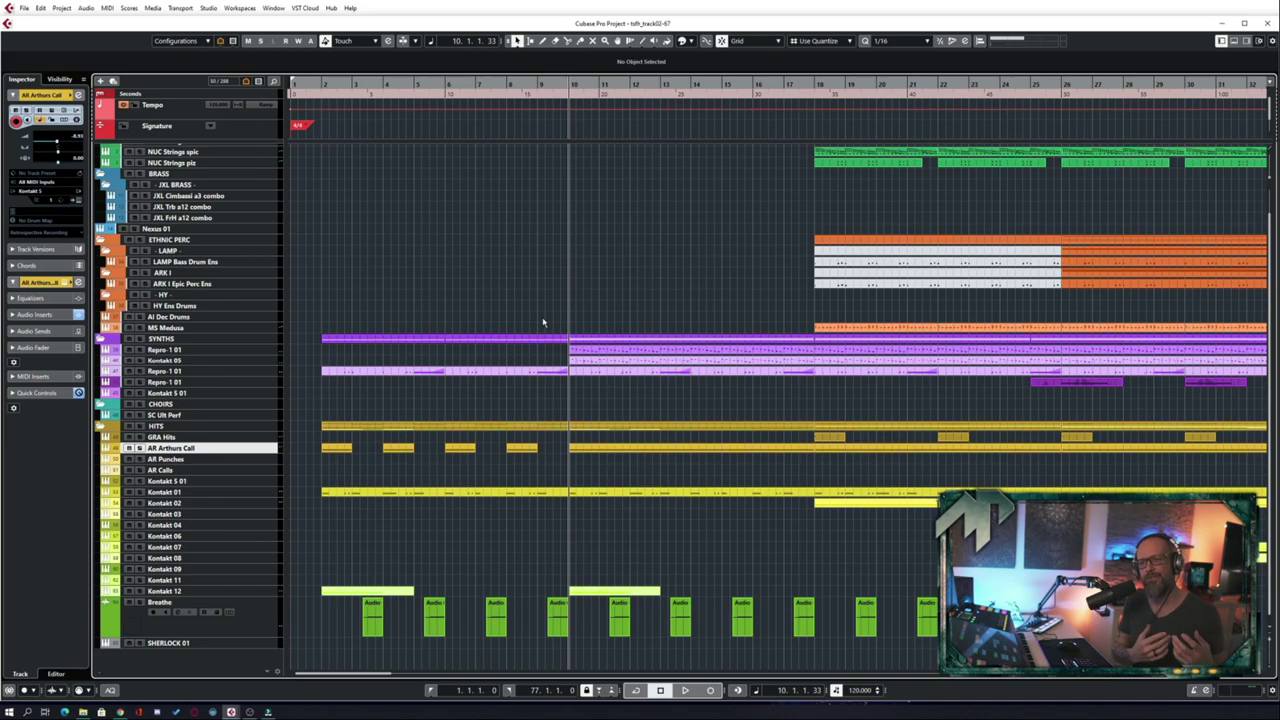
{"action": "key", "text": "g"}
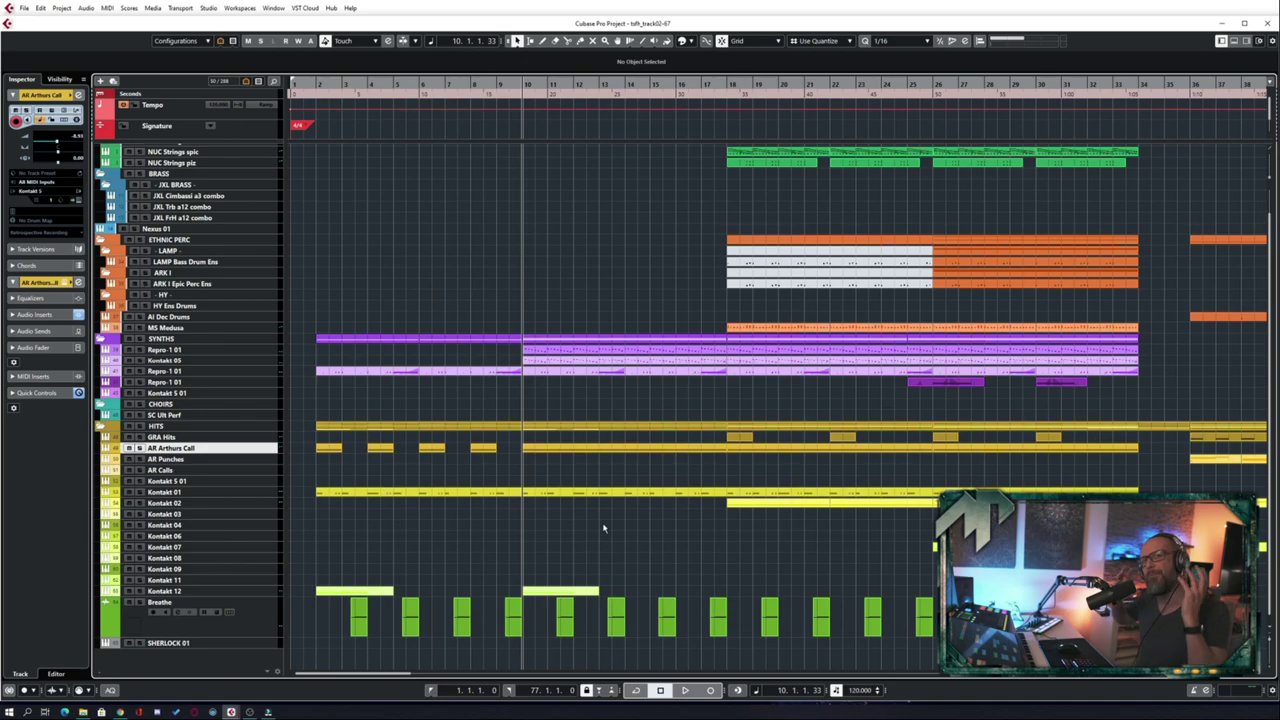
{"action": "key", "text": "shift+f"}
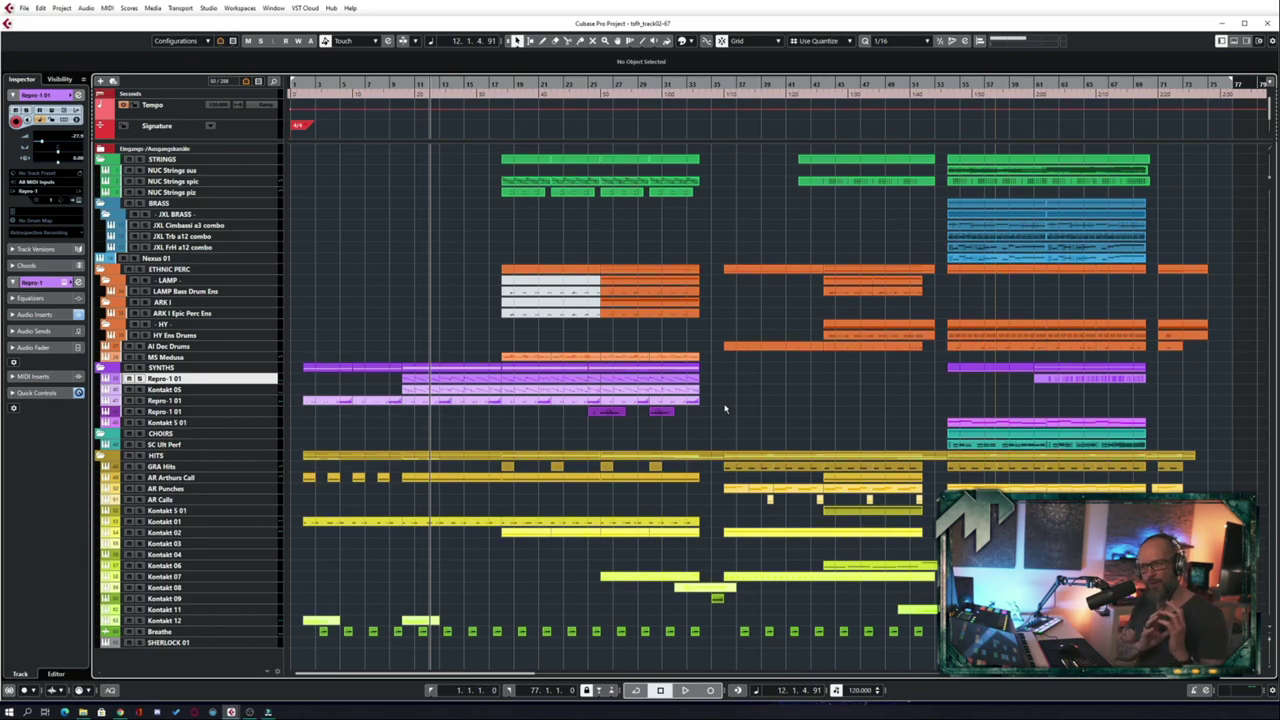
{"action": "key", "text": "Home"}
{"action": "key", "text": "space"}
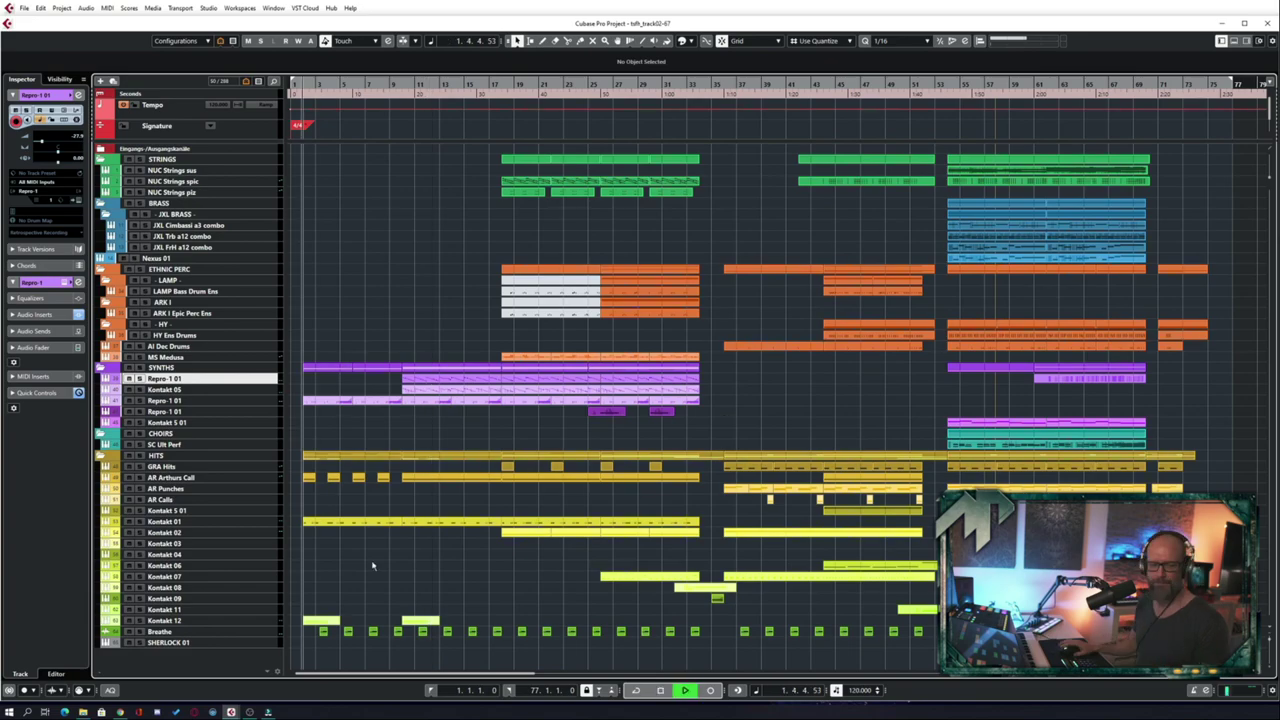